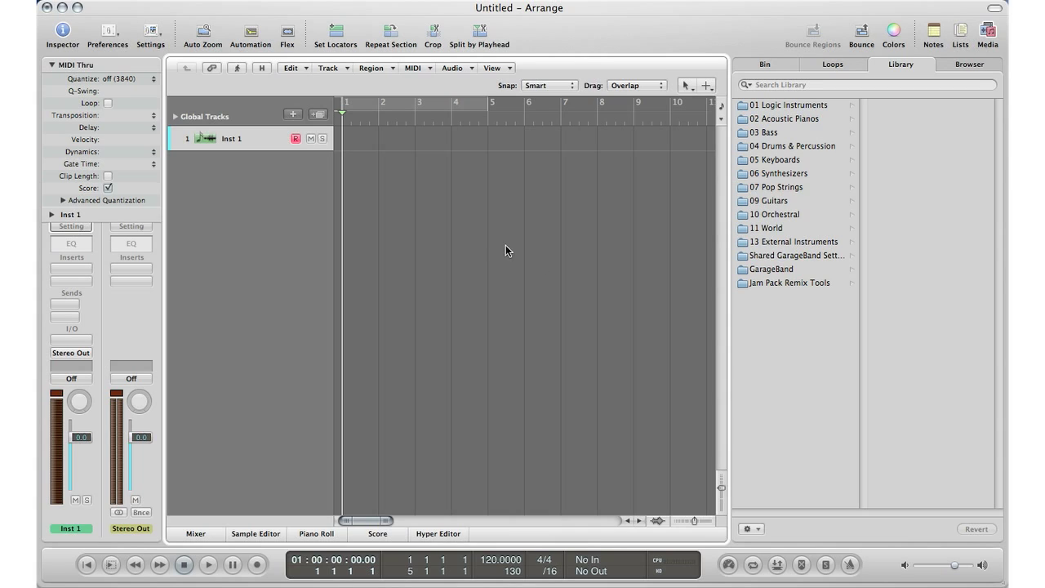
Step: Open the instrument plug-in list on the Inst 1 track
{"action": "left_click", "coordinate": [77, 339]}
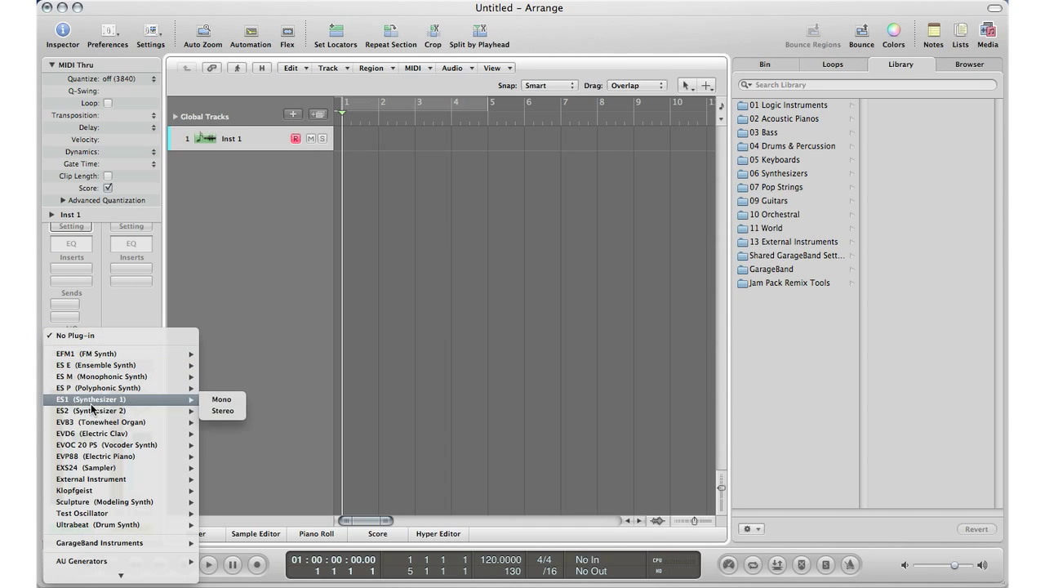
Step: Load ES1 (Mono) on the track with the 01 Synth Leads > Super Fat Moog patch
{"action": "mouse_move", "coordinate": [98, 425]}
{"action": "mouse_move", "coordinate": [97, 402]}
{"action": "left_click", "coordinate": [222, 410]}
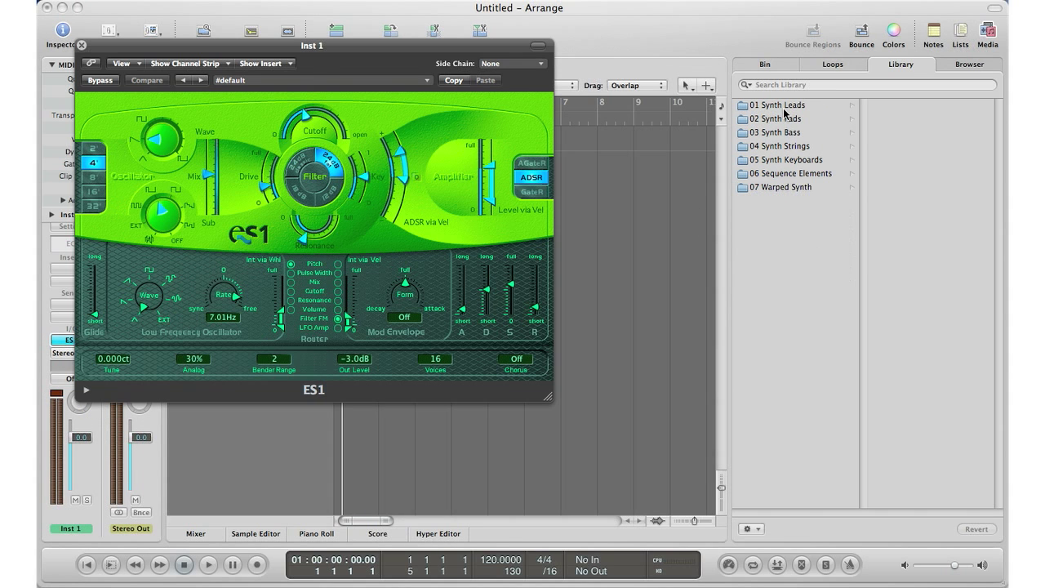
{"action": "left_click", "coordinate": [782, 106]}
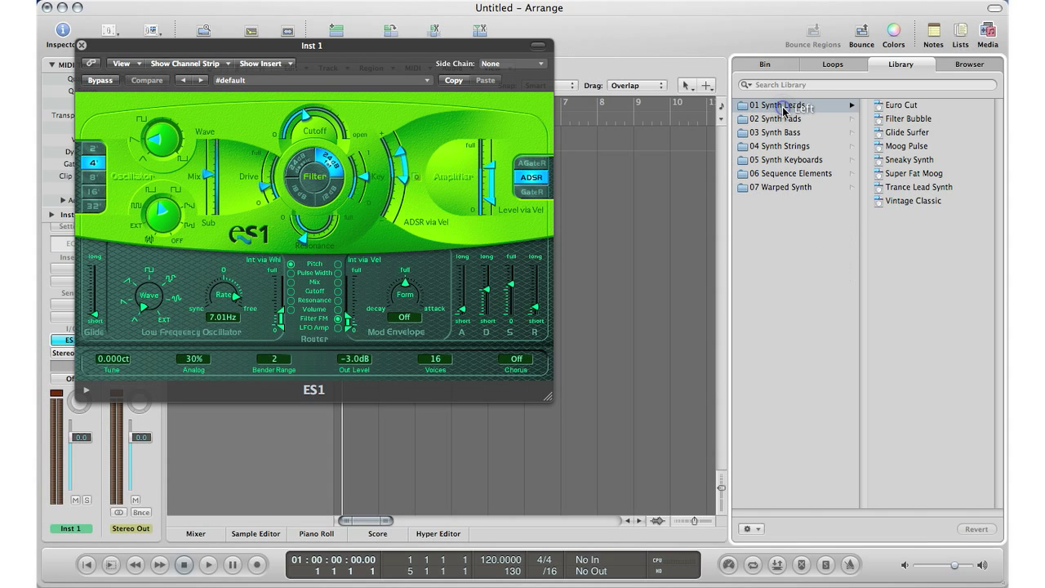
{"action": "left_click", "coordinate": [900, 174]}
Step: Audition the patch with a few notes on Musical Typing, then close the ES1 window
{"action": "key", "text": "Caps_Lock"}
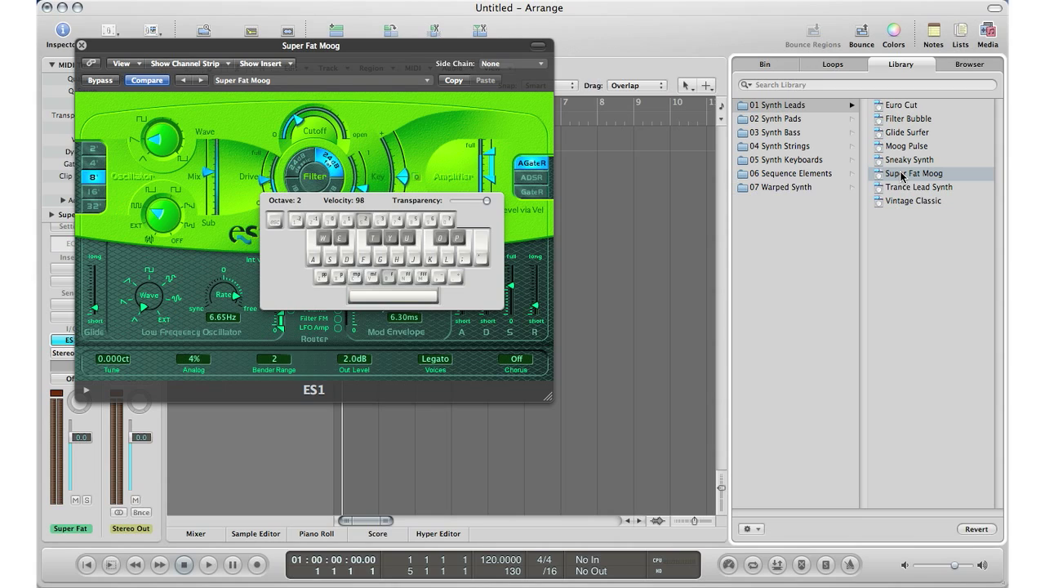
{"action": "key", "text": "d"}
{"action": "key", "text": "d"}
{"action": "key", "text": "d"}
{"action": "key", "text": "s"}
{"action": "left_click", "coordinate": [80, 45]}
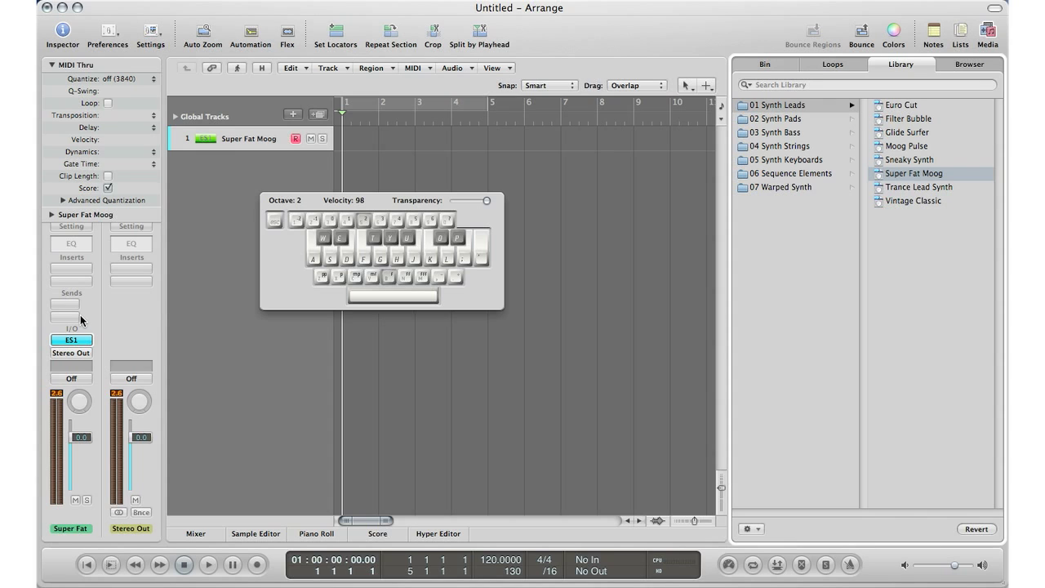
Step: Open the Environment with Cmd+8, hide Musical Typing, and switch to the Click & Ports layer
{"action": "key", "text": "super+8"}
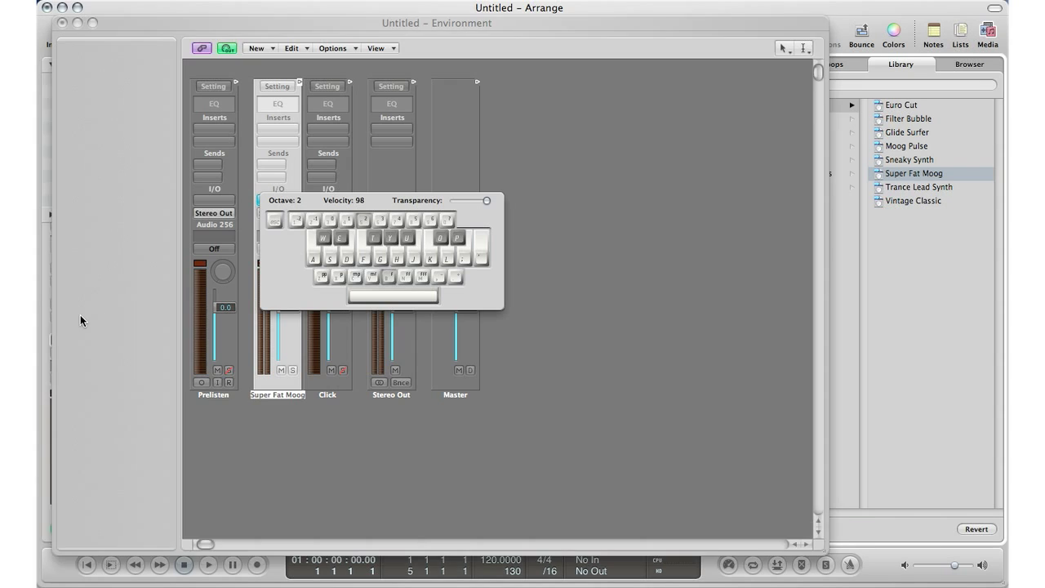
{"action": "key", "text": "Caps_Lock"}
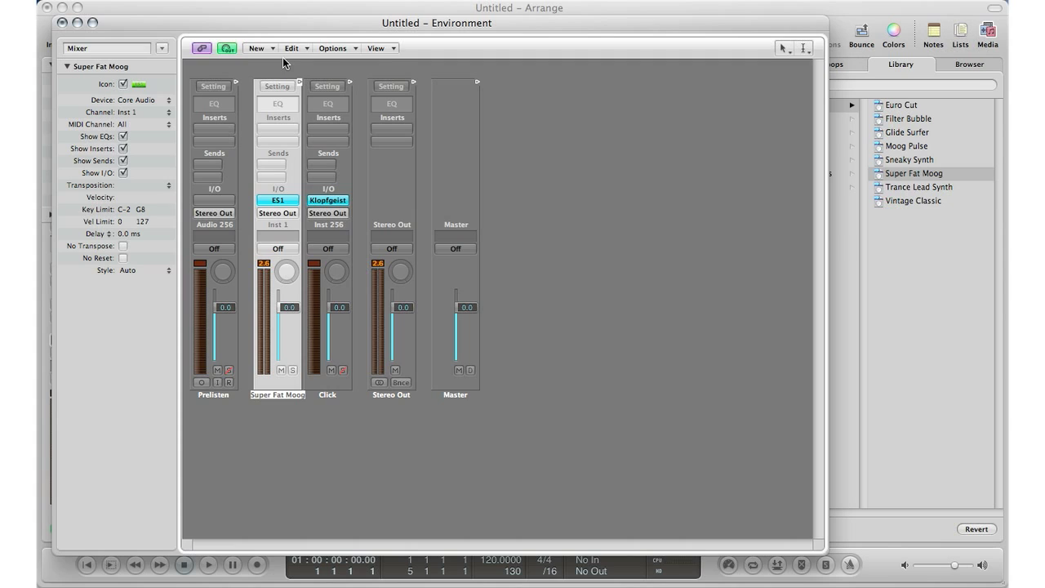
{"action": "left_click", "coordinate": [163, 52]}
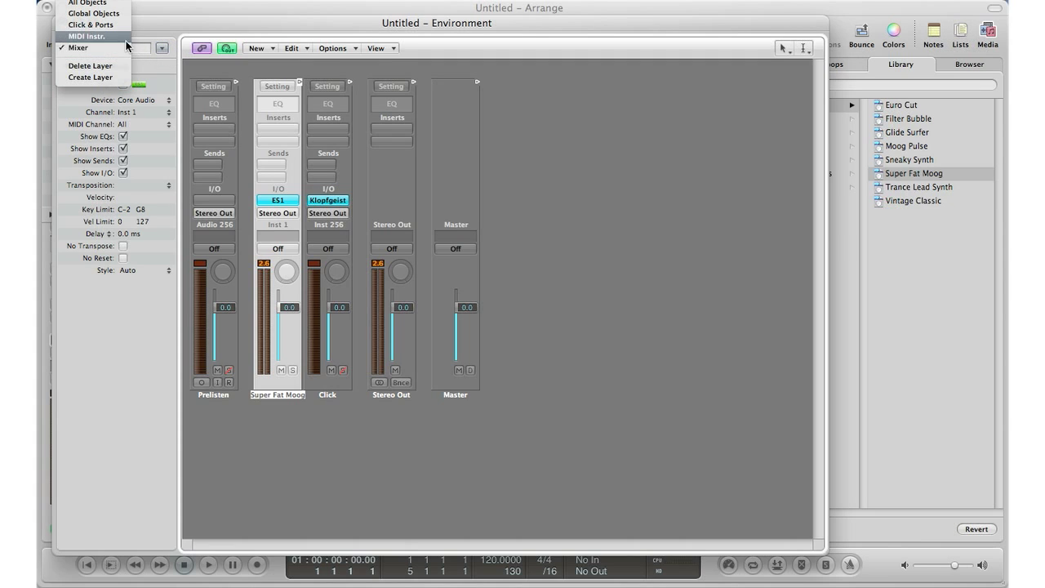
{"action": "left_click", "coordinate": [90, 25]}
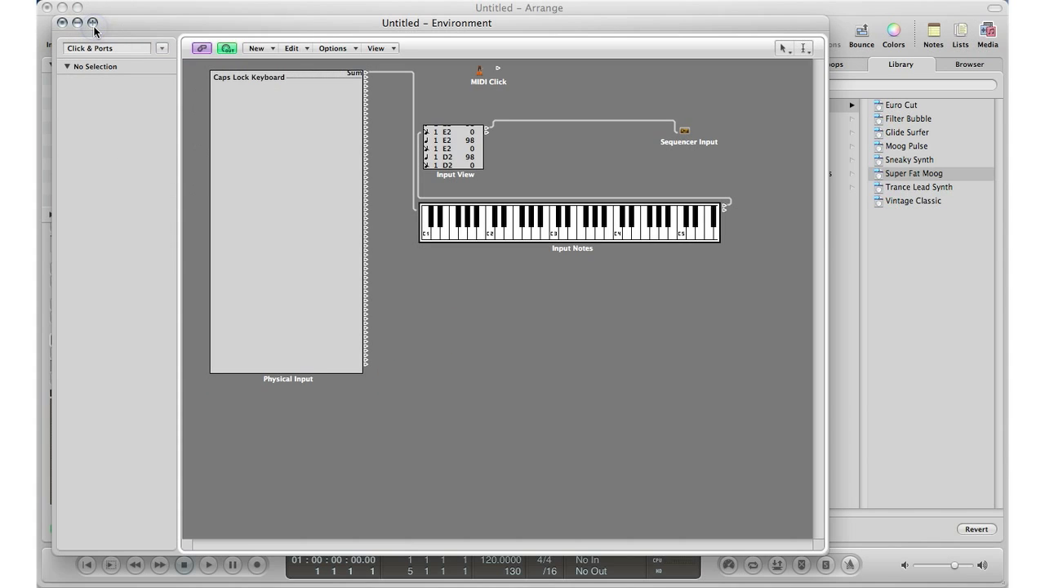
Step: Create an Arpeggiator object and cable Input Notes through it into Sequencer Input
{"action": "left_click", "coordinate": [268, 47]}
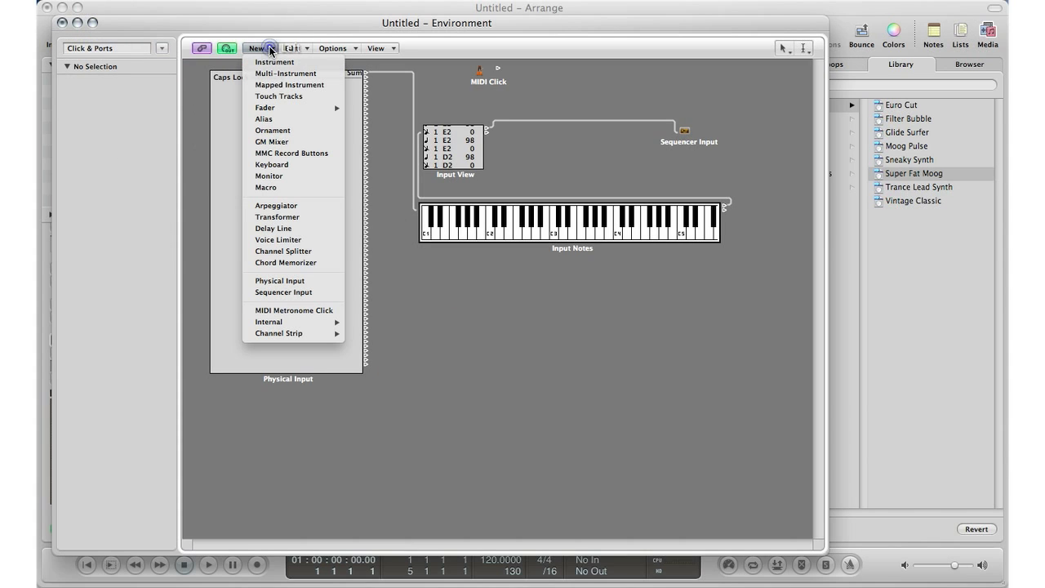
{"action": "left_click", "coordinate": [291, 206]}
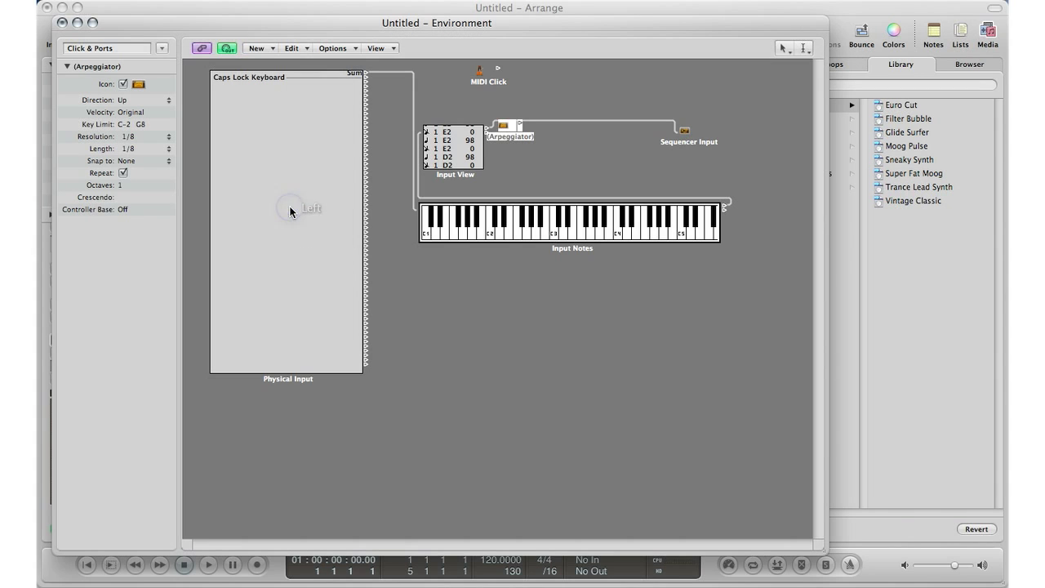
{"action": "left_click_drag", "start_coordinate": [509, 121], "coordinate": [579, 157]}
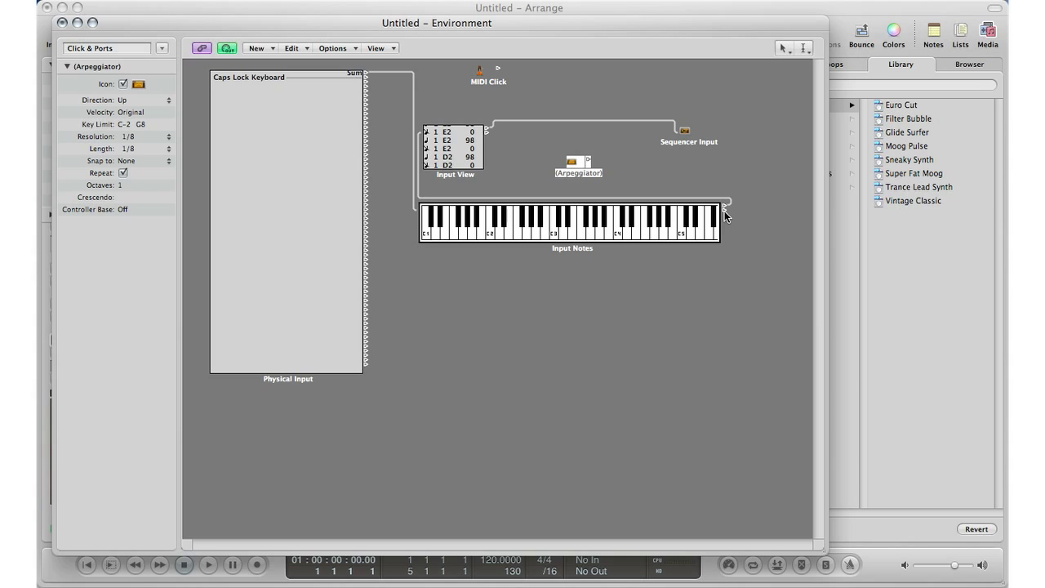
{"action": "left_click_drag", "start_coordinate": [724, 210], "coordinate": [682, 136]}
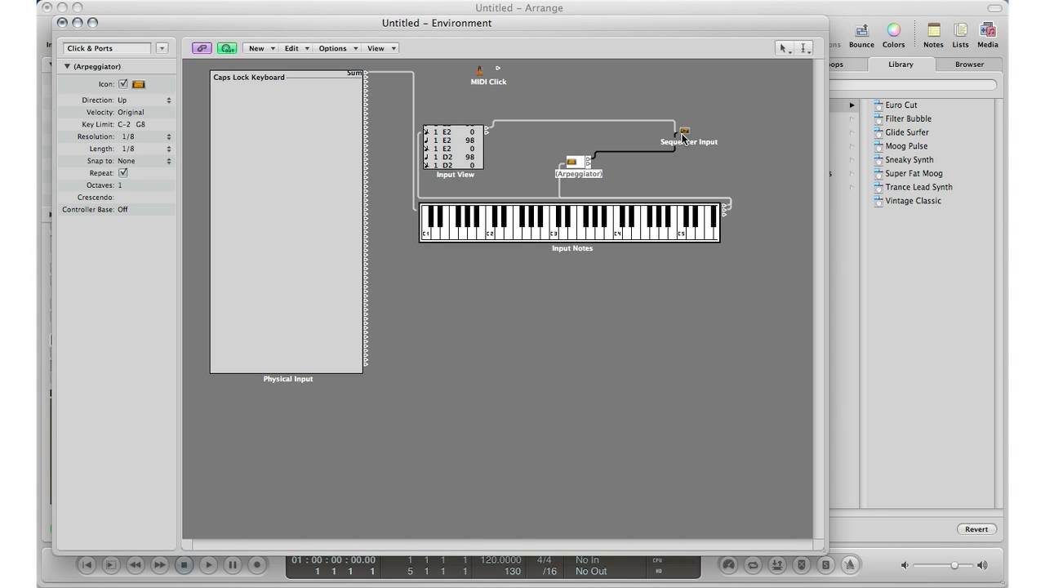
{"action": "key", "text": "Caps_Lock"}
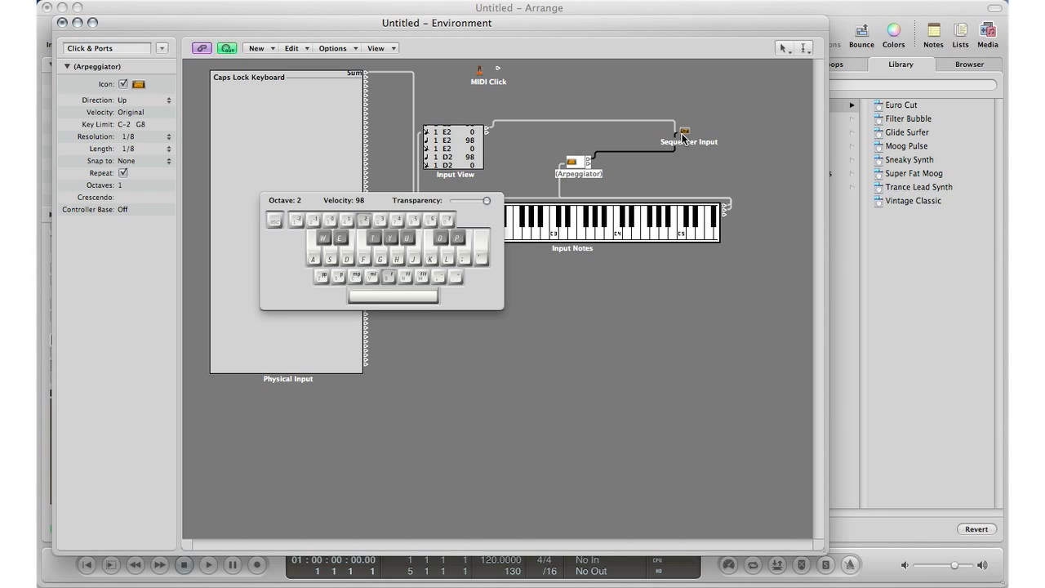
Step: Play single notes and a held A minor chord (D, K, H) through the Arpeggiator, then close the Environment
{"action": "key", "text": "d"}
{"action": "key", "text": "l"}
{"action": "key", "text": "d"}
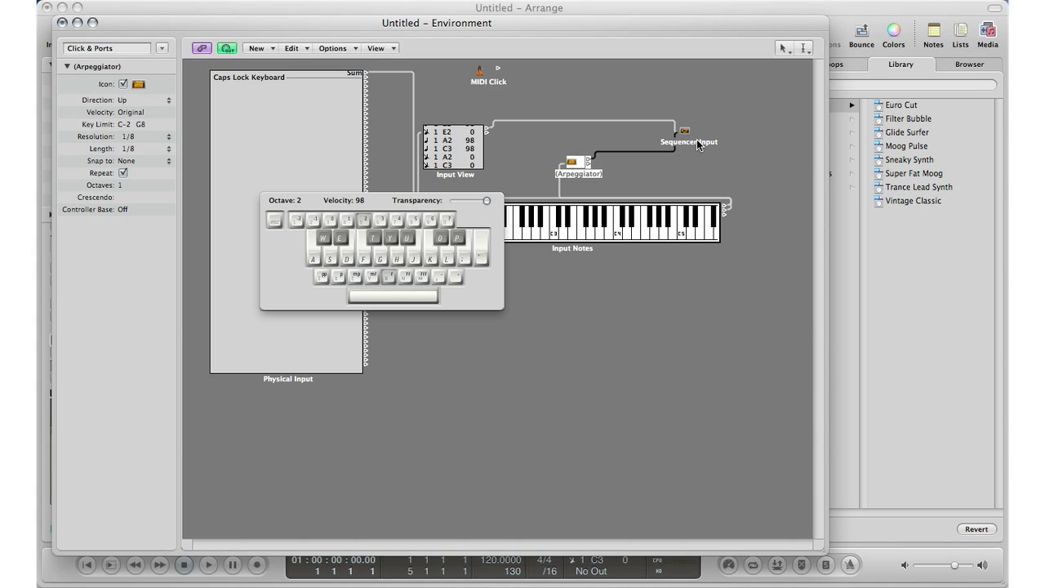
{"action": "key", "text": "k"}
{"action": "key", "text": "h"}
{"action": "key", "text": "k"}
{"action": "left_click", "coordinate": [62, 23]}
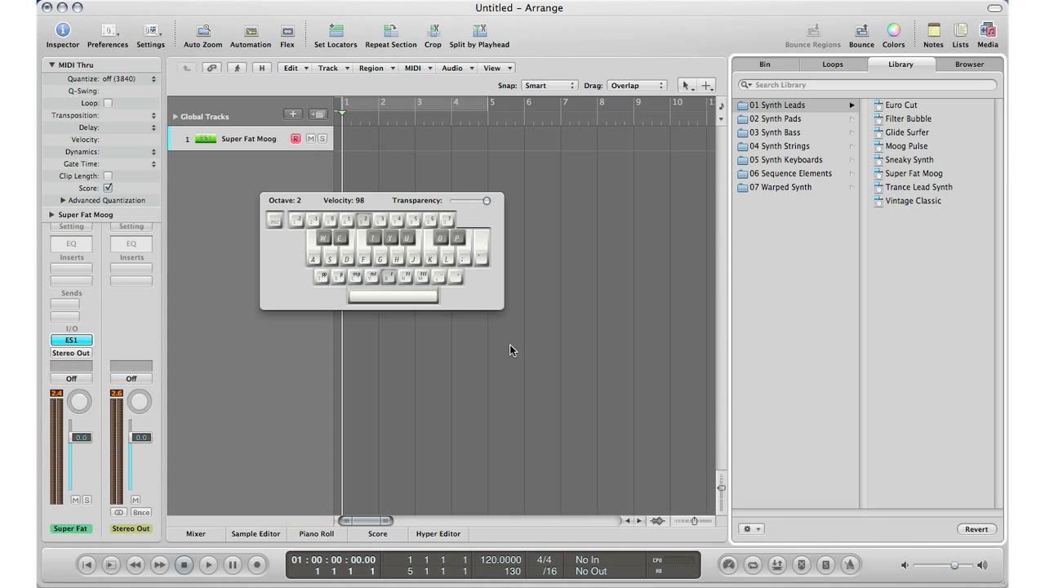
Step: Play an A minor chord during brief playback, stopping at bar 3
{"action": "key", "text": "space"}
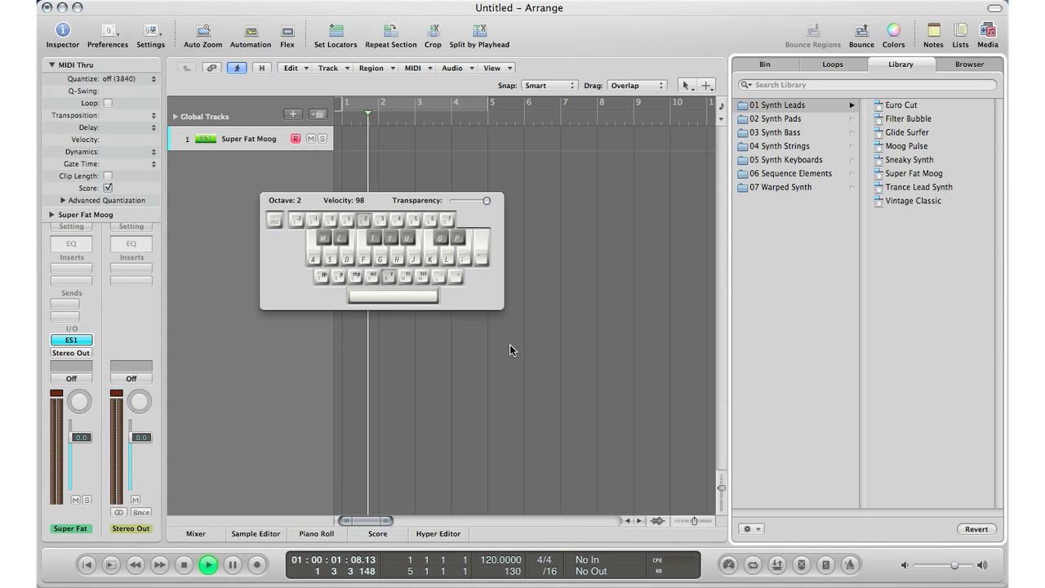
{"action": "key", "text": "h+k+semicolon"}
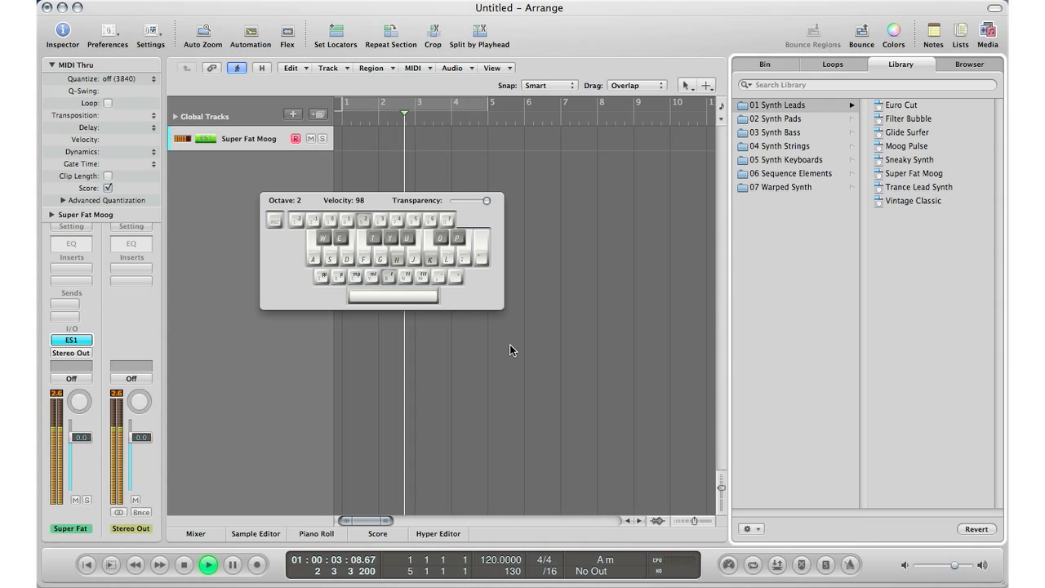
{"action": "key", "text": "space"}
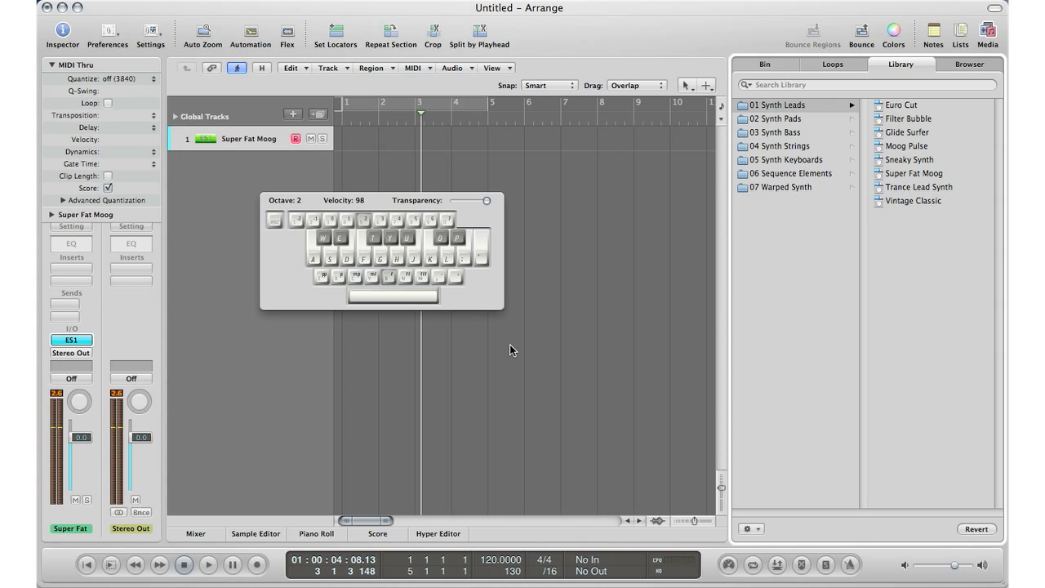
Step: Open and close a second Arrange window, then reopen the Environment with Cmd+8
{"action": "key", "text": "super+1"}
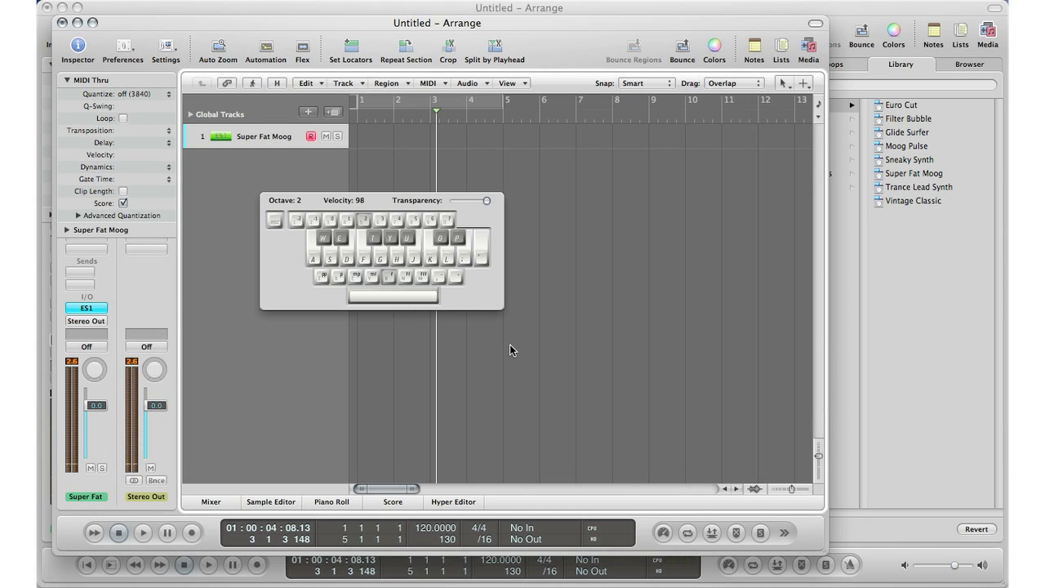
{"action": "left_click", "coordinate": [56, 22]}
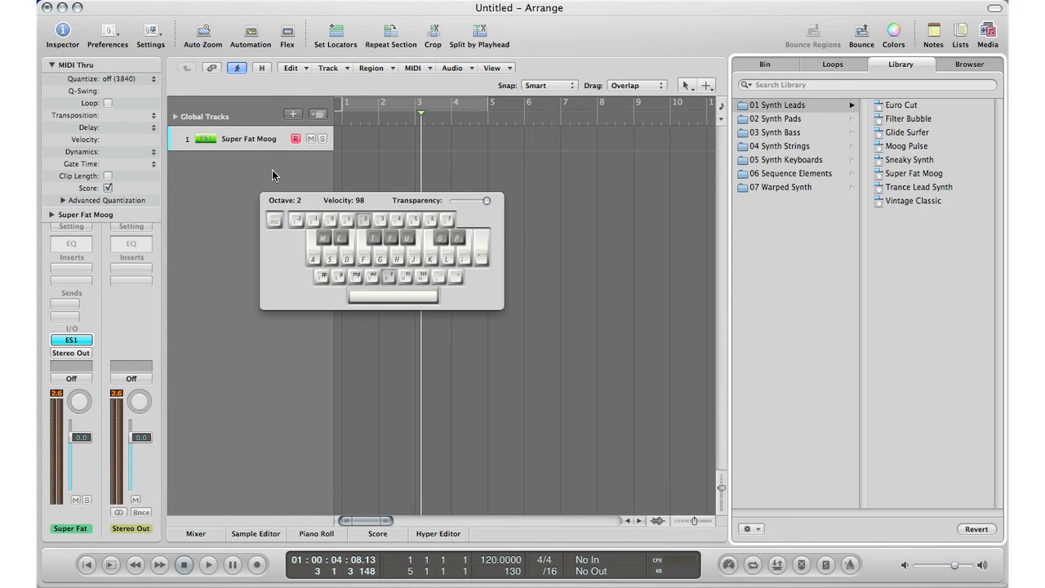
{"action": "key", "text": "super+8"}
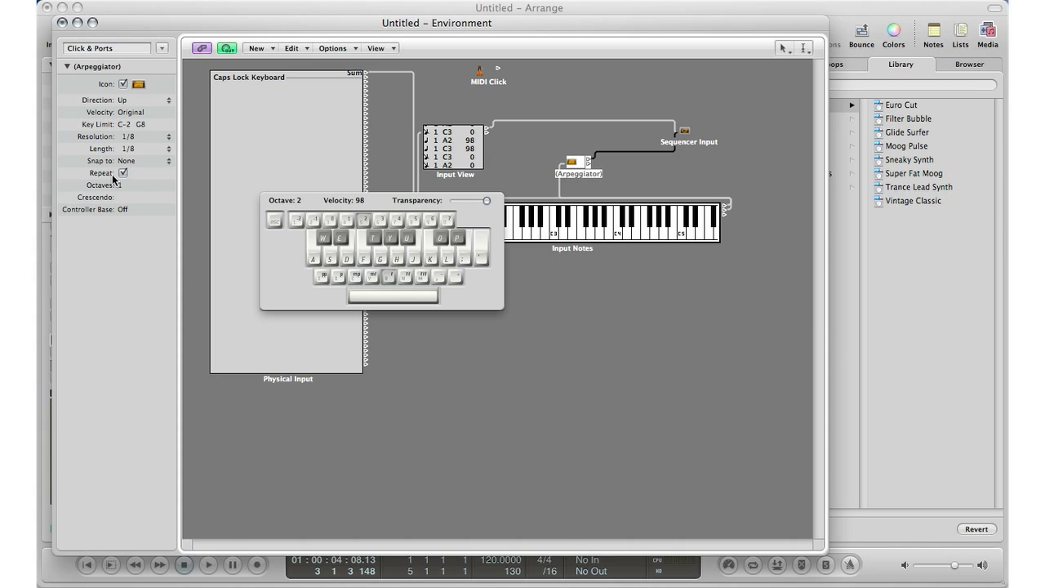
Step: Set the Arpeggiator Resolution and Length to 1/16 and Snap to None
{"action": "left_click", "coordinate": [132, 136]}
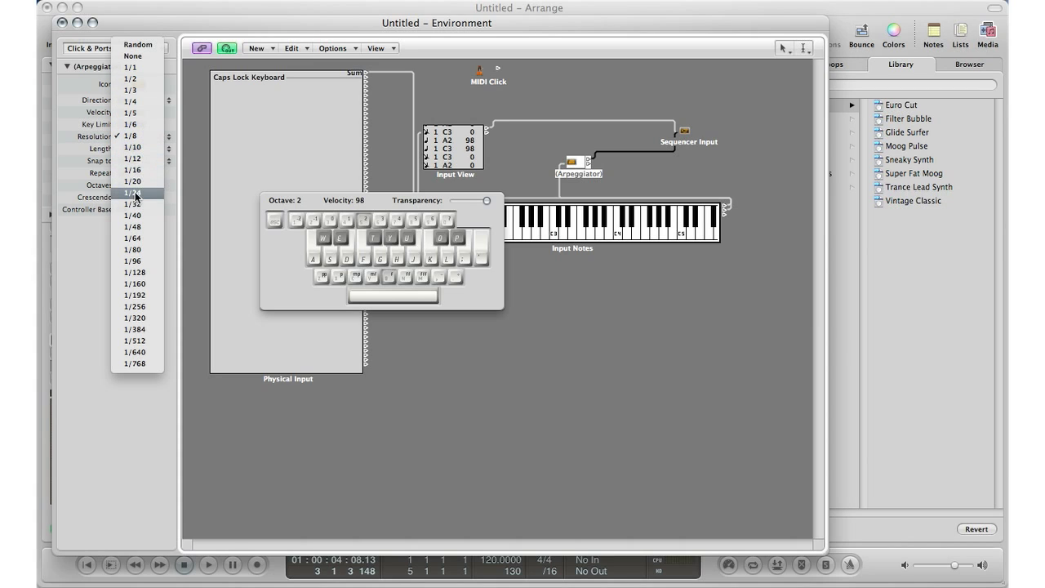
{"action": "left_click", "coordinate": [134, 170]}
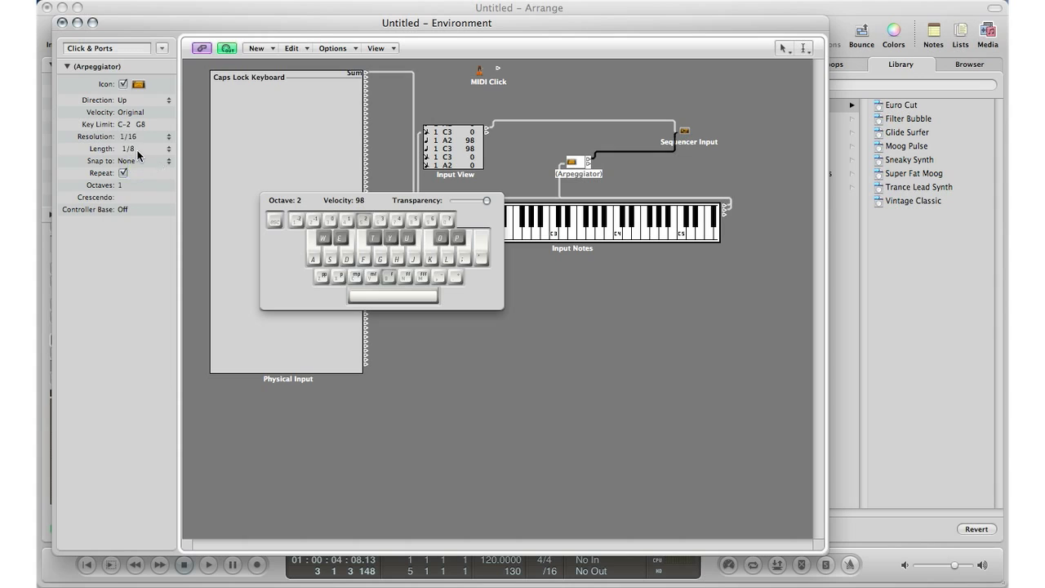
{"action": "left_click", "coordinate": [137, 151]}
{"action": "left_click", "coordinate": [139, 183]}
{"action": "left_click", "coordinate": [130, 162]}
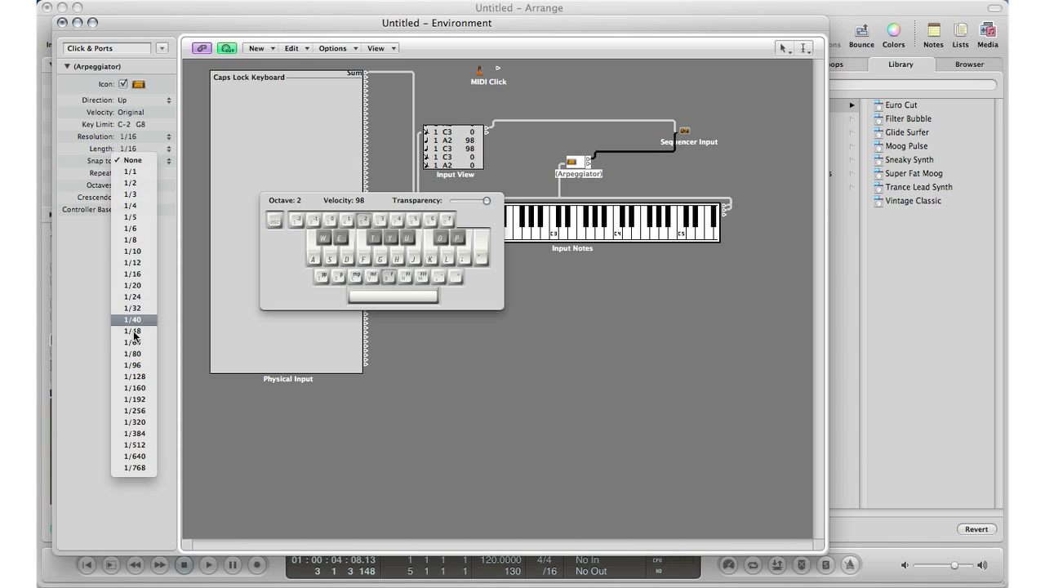
{"action": "left_click", "coordinate": [133, 275]}
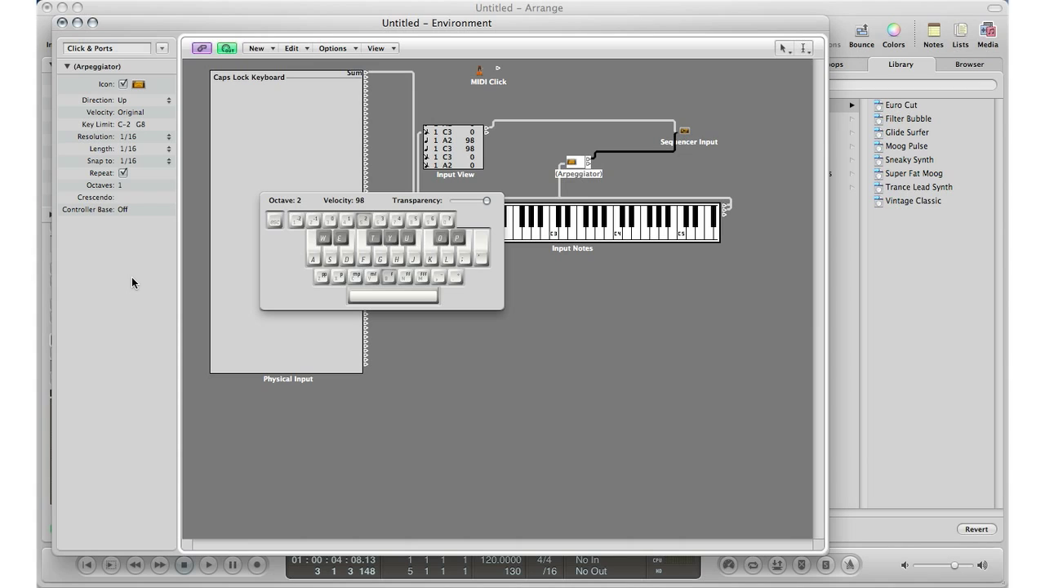
{"action": "left_click", "coordinate": [133, 161]}
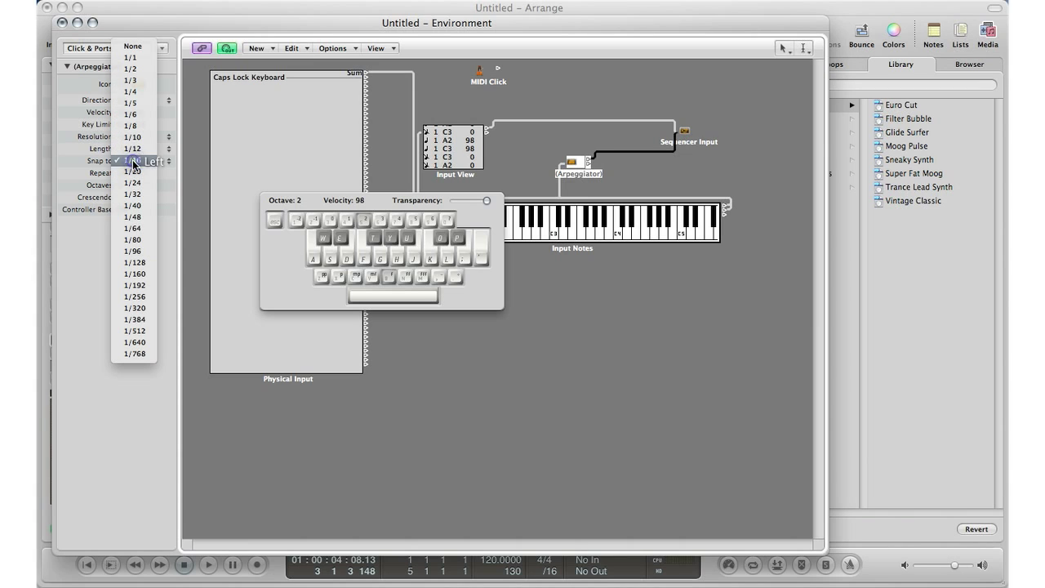
{"action": "left_click", "coordinate": [130, 47]}
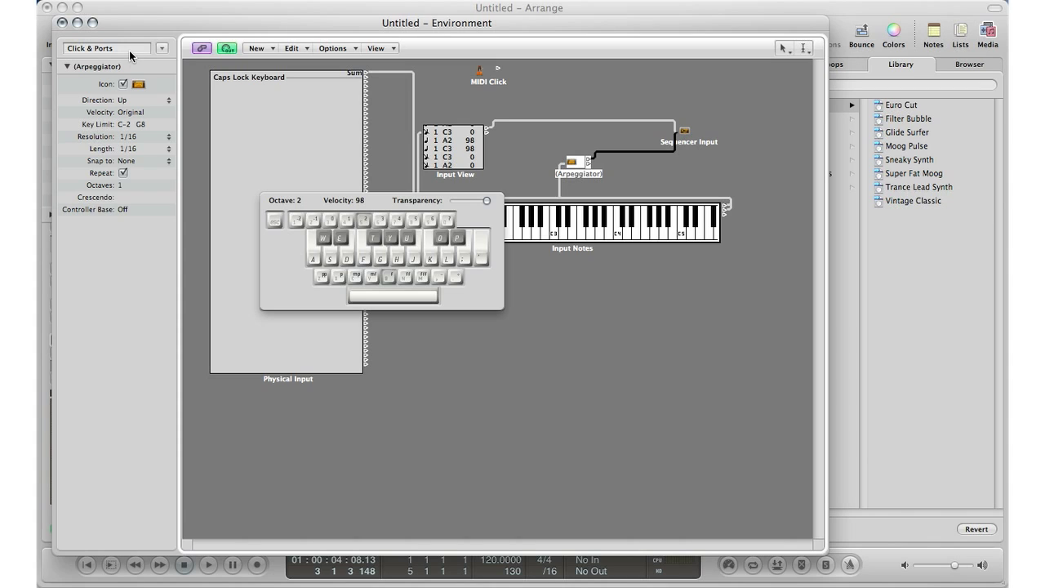
Step: Set the arpeggio direction to Up/Down over 3 octaves and shift Musical Typing to octave 1
{"action": "left_click", "coordinate": [129, 102]}
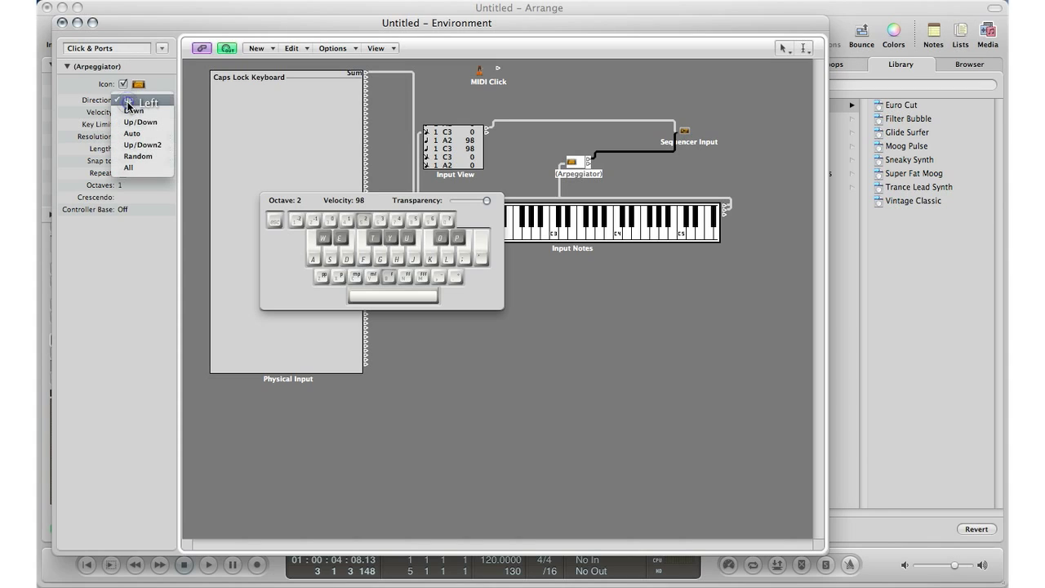
{"action": "left_click", "coordinate": [131, 122]}
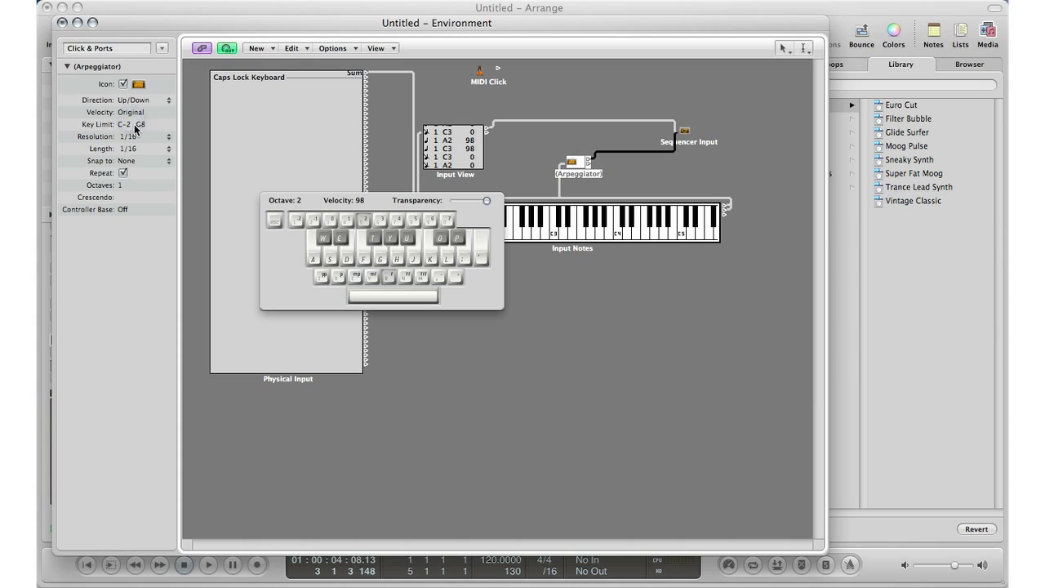
{"action": "left_click", "coordinate": [120, 187]}
{"action": "key", "text": "z"}
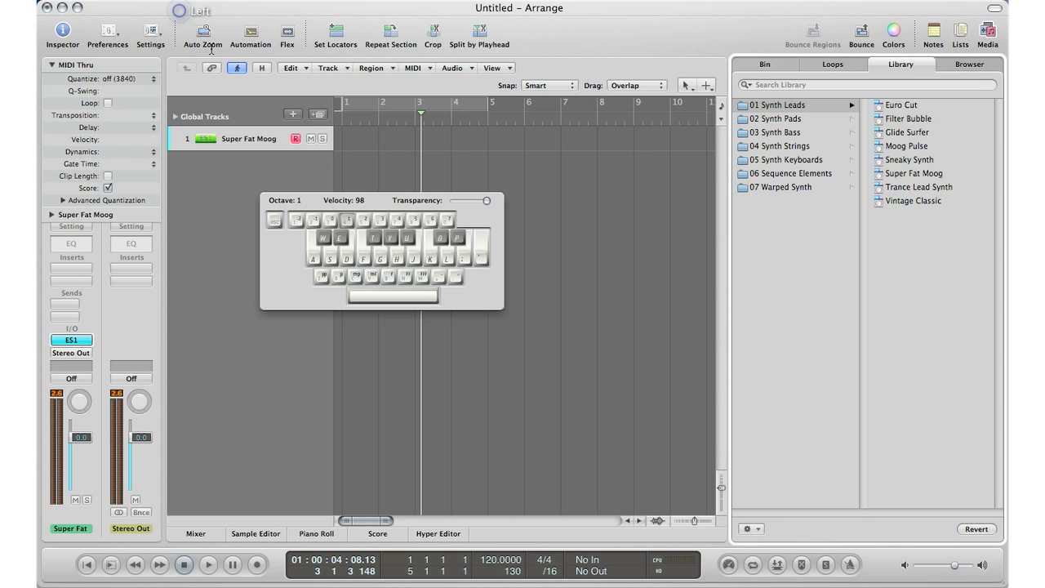
{"action": "key", "text": "space"}
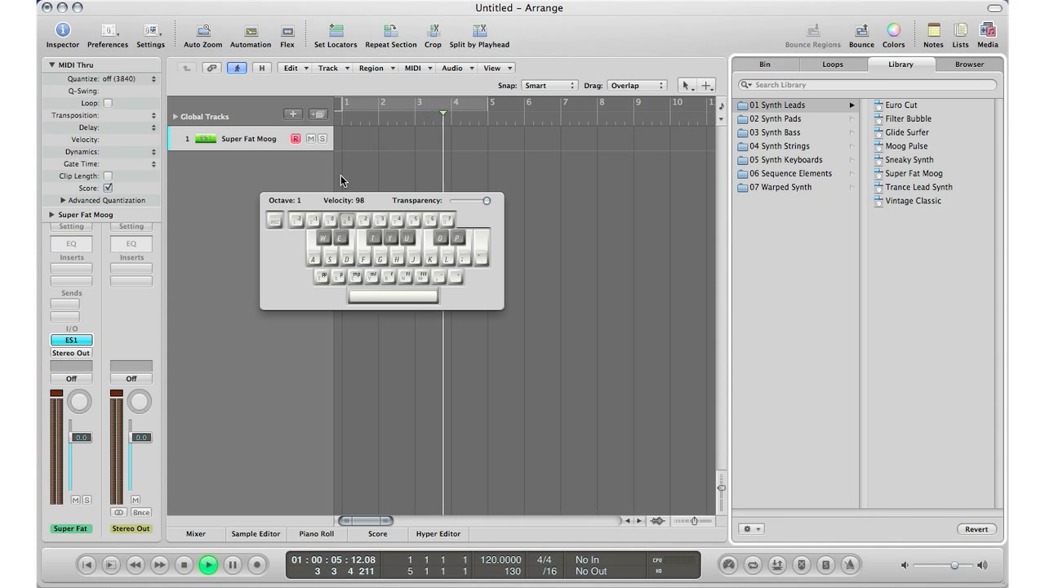
{"action": "key", "text": "h"}
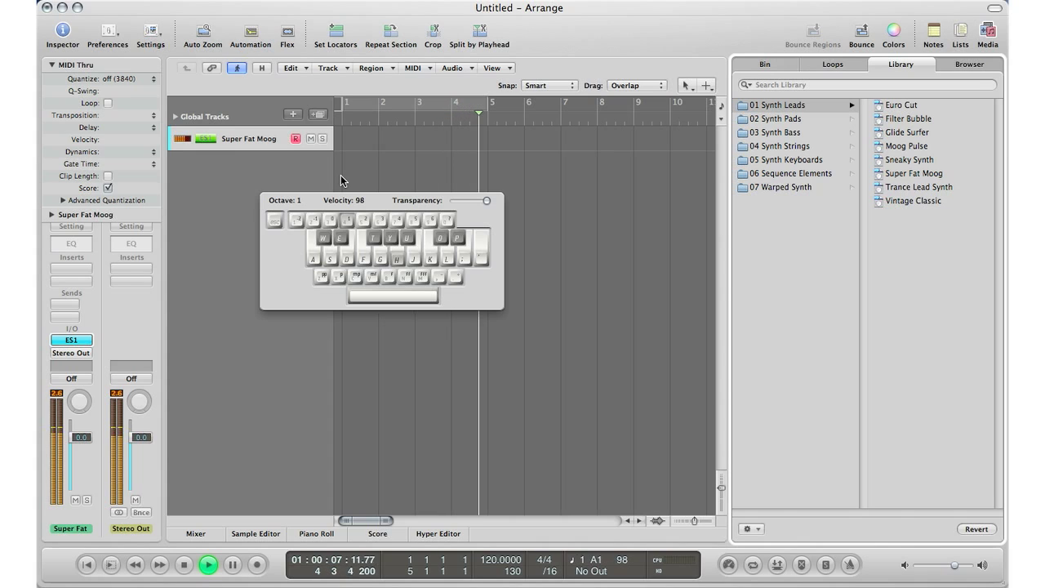
{"action": "key", "text": "f"}
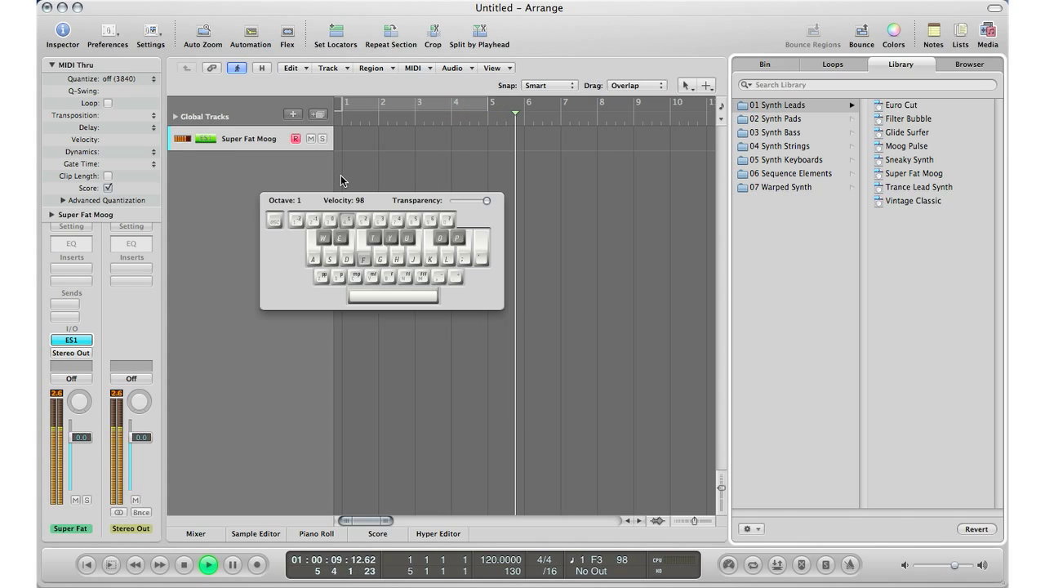
{"action": "key", "text": "g"}
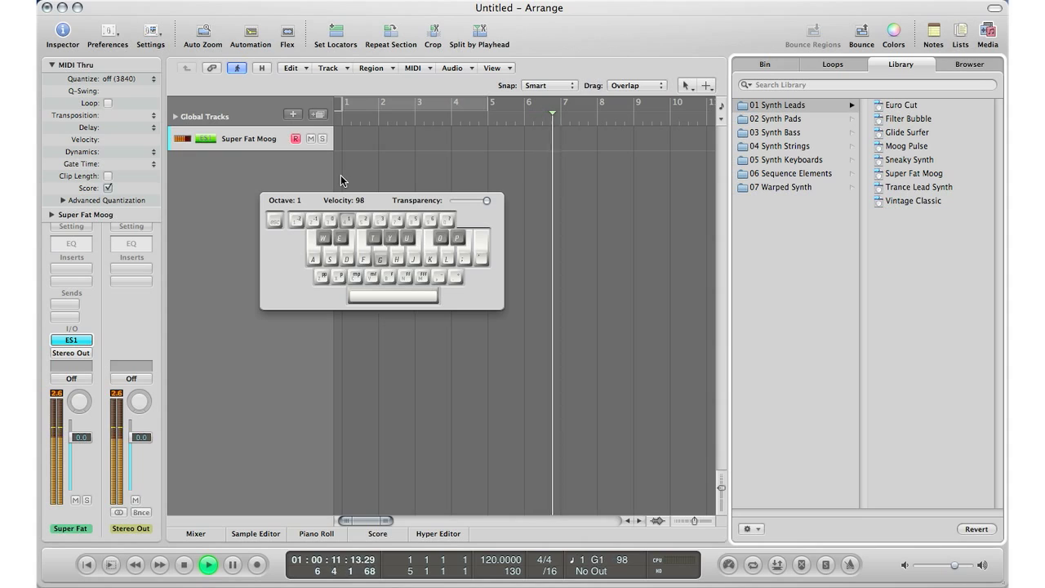
{"action": "key", "text": "s"}
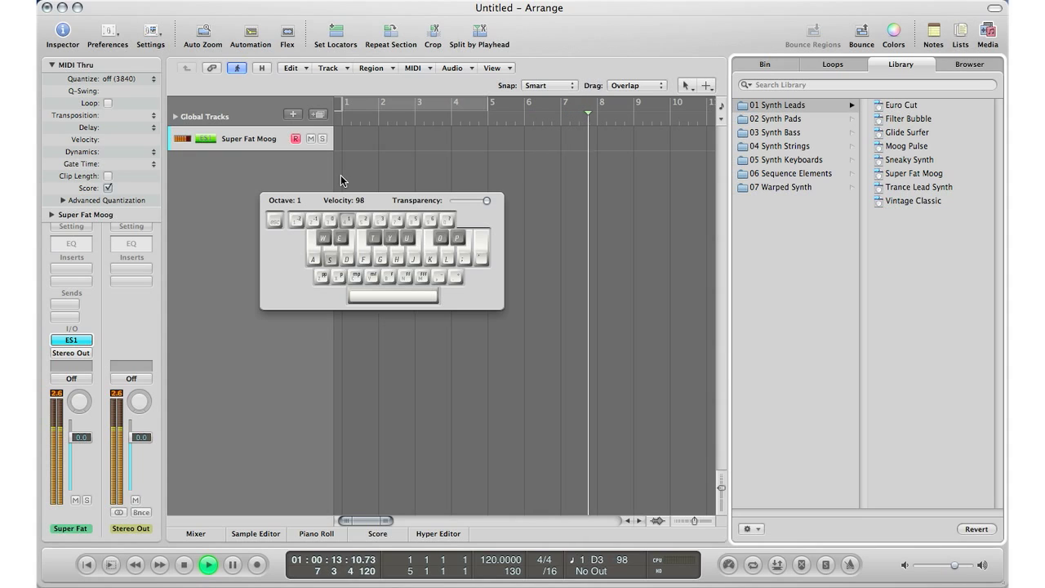
{"action": "key", "text": "space"}
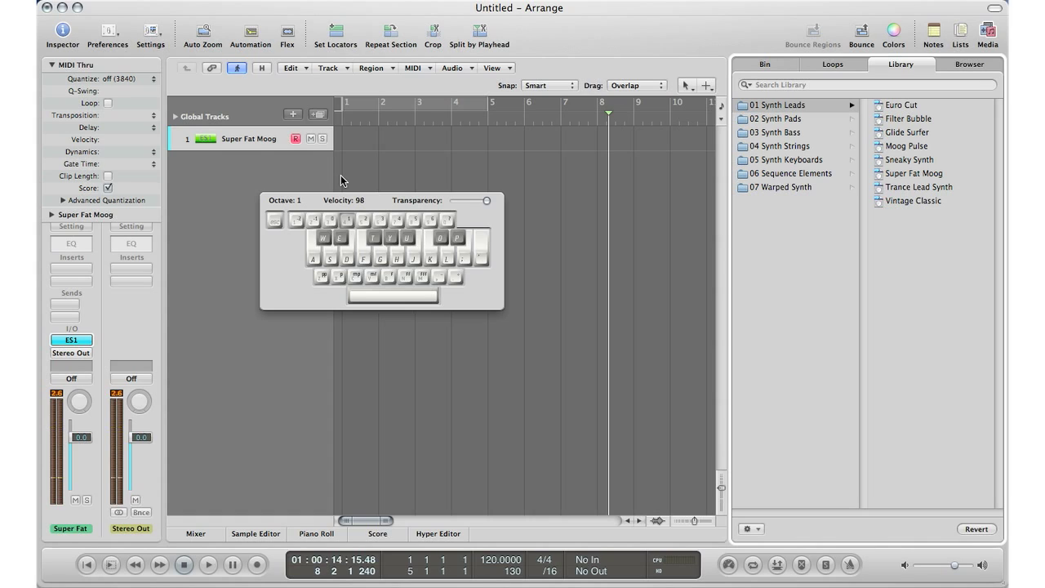
{"action": "key", "text": "j"}
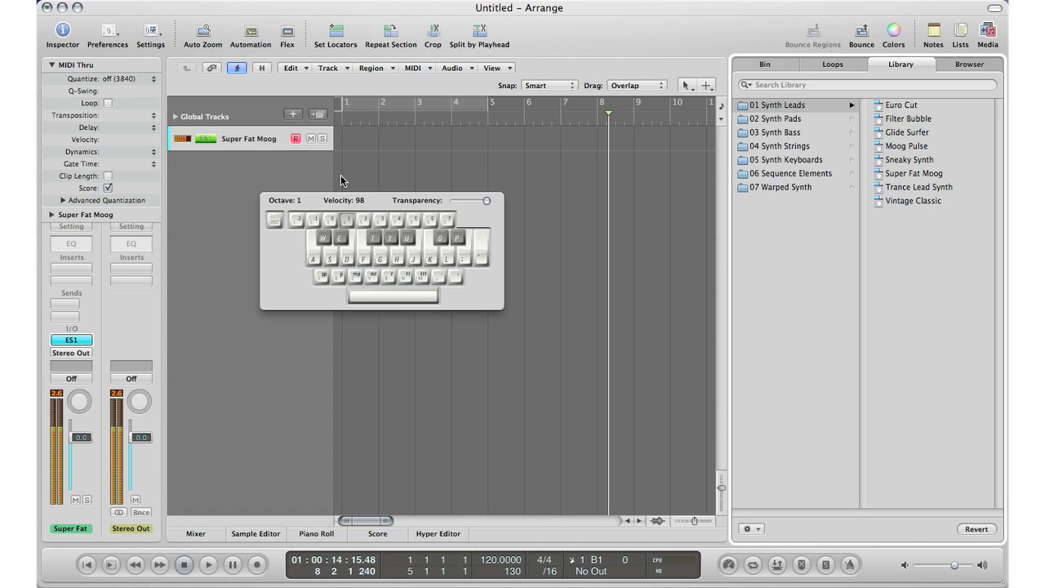
{"action": "key", "text": "h"}
{"action": "key", "text": "space"}
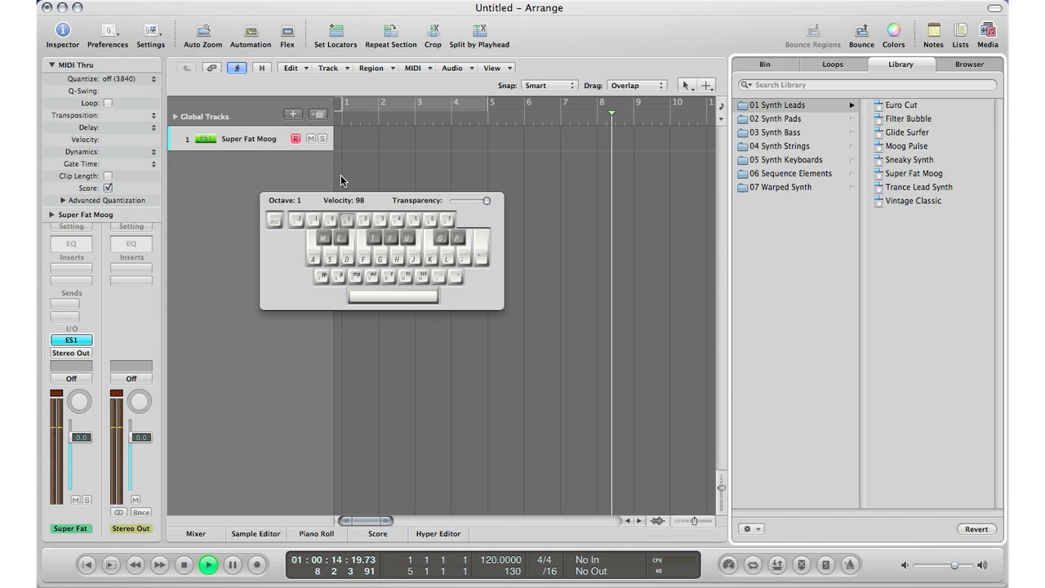
{"action": "key", "text": "g"}
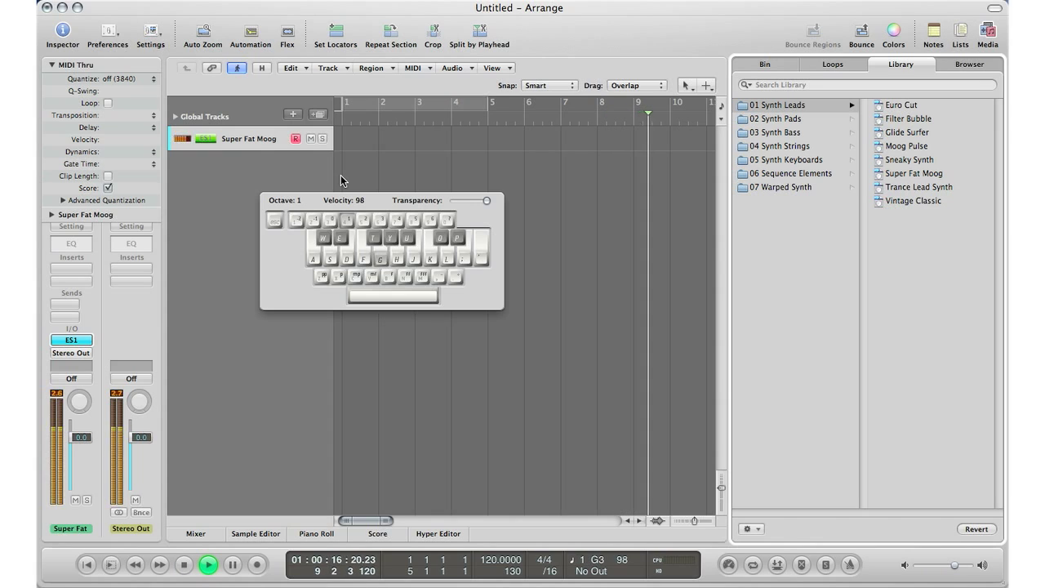
{"action": "key", "text": "d"}
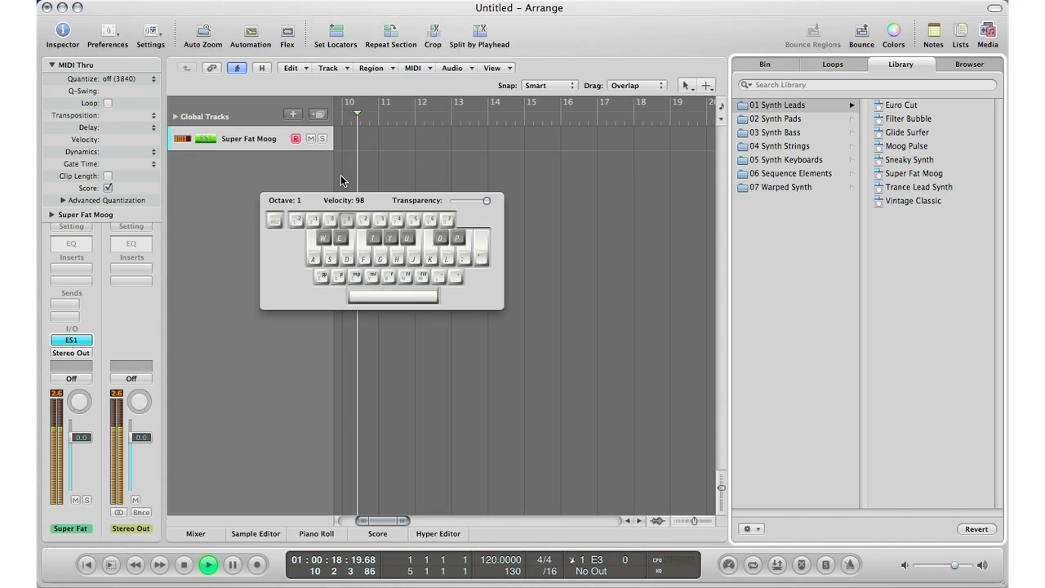
{"action": "key", "text": "space"}
{"action": "scroll", "coordinate": [480, 181], "scroll_direction": "left", "scroll_amount": 5}
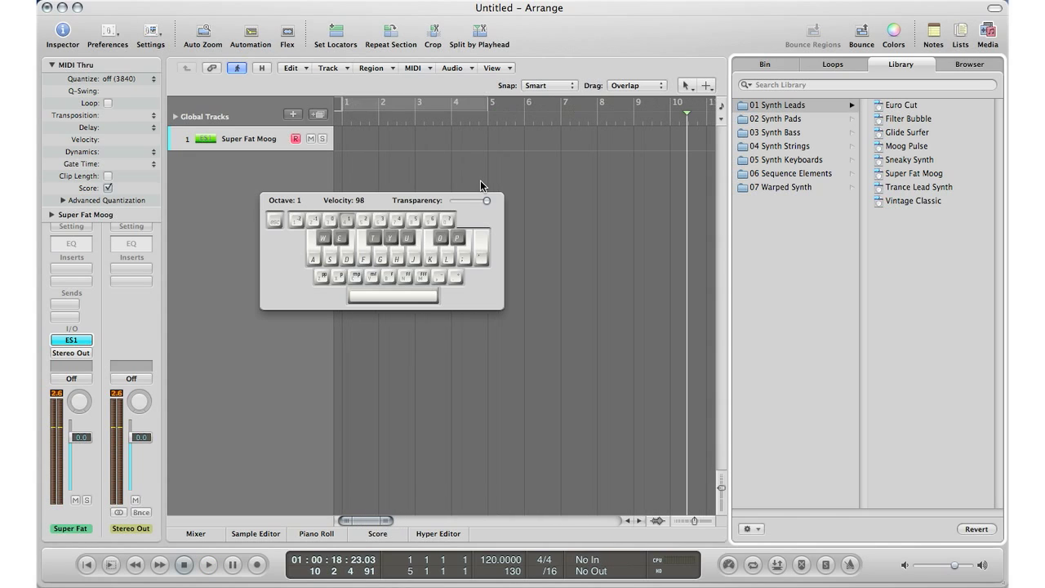
Step: Cycle bars 3 to about 6.5, record arpeggiated G2, E2 and F2 notes, then select the new region
{"action": "left_click_drag", "start_coordinate": [425, 105], "coordinate": [548, 108]}
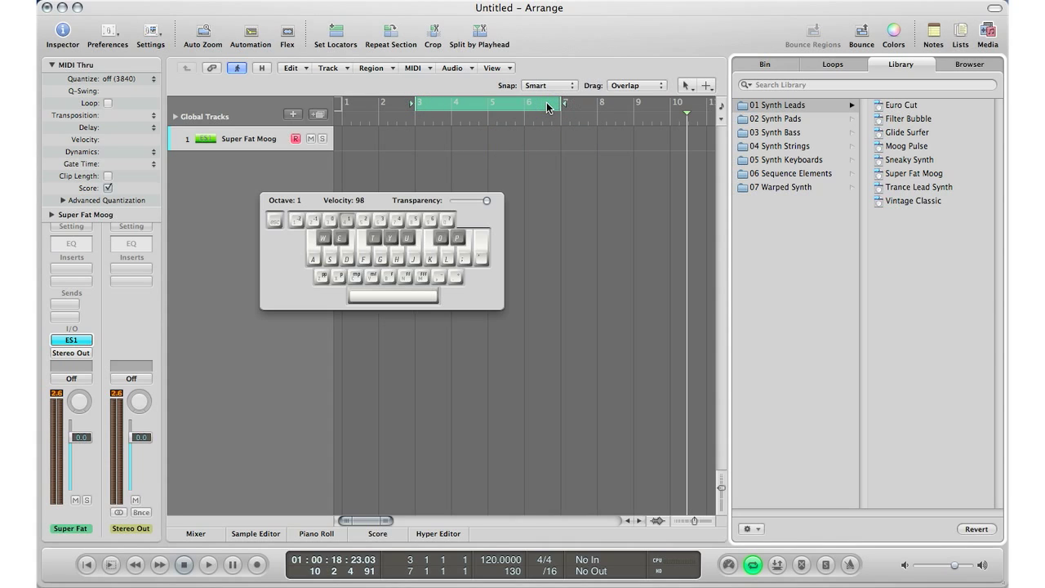
{"action": "key", "text": "r"}
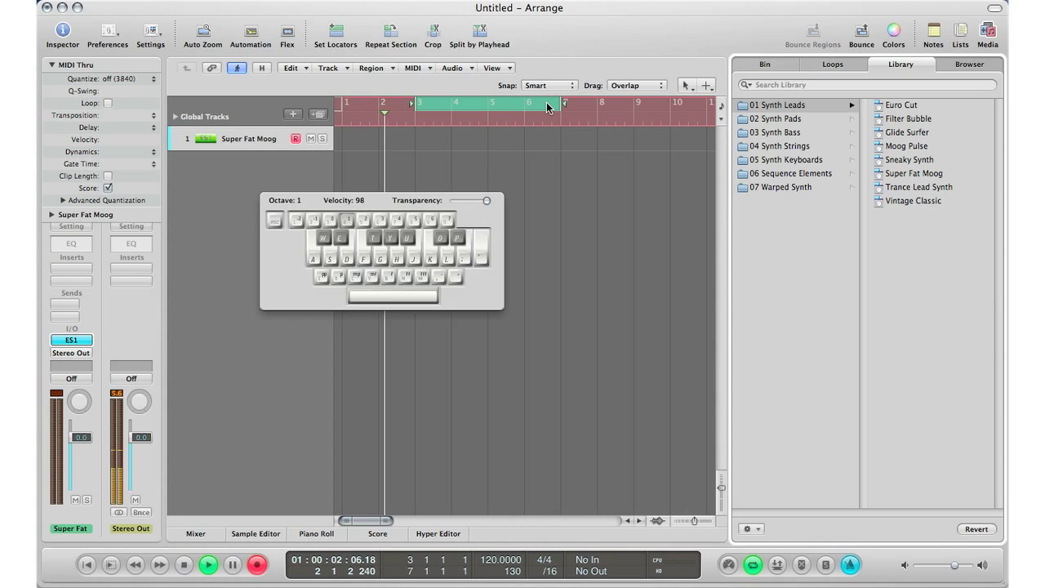
{"action": "key", "text": "g"}
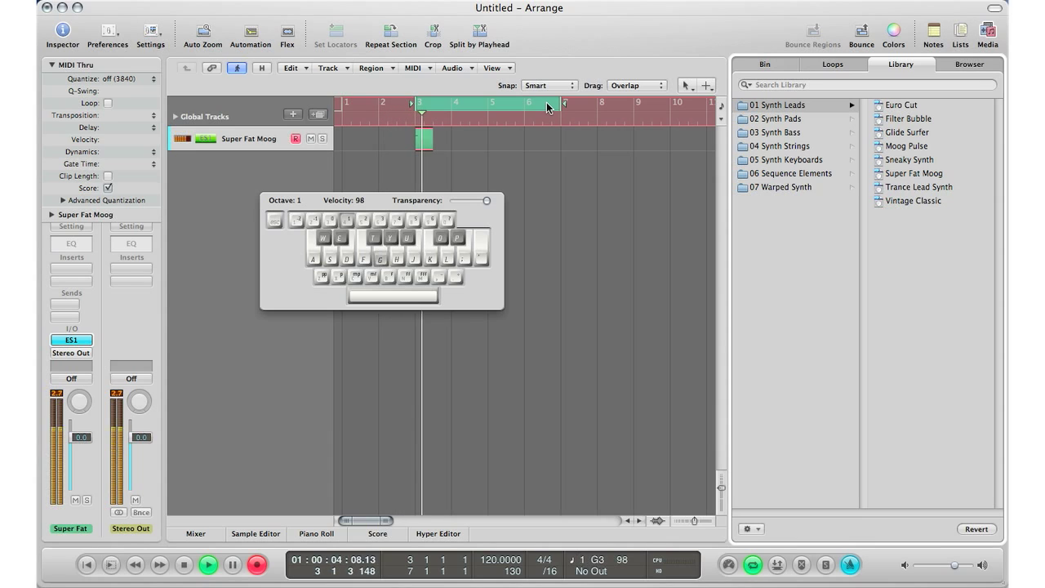
{"action": "key", "text": "d"}
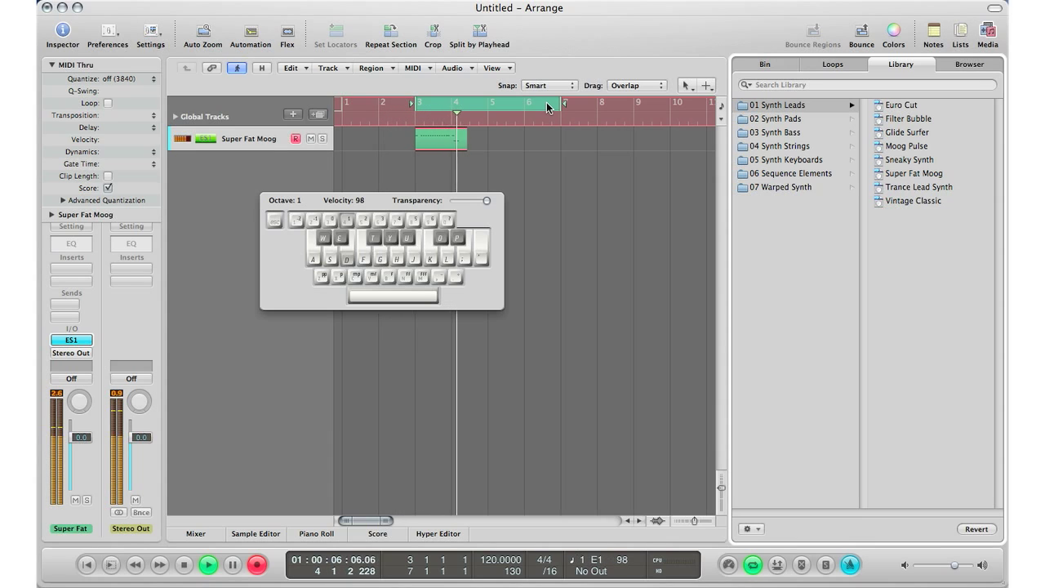
{"action": "key", "text": "f"}
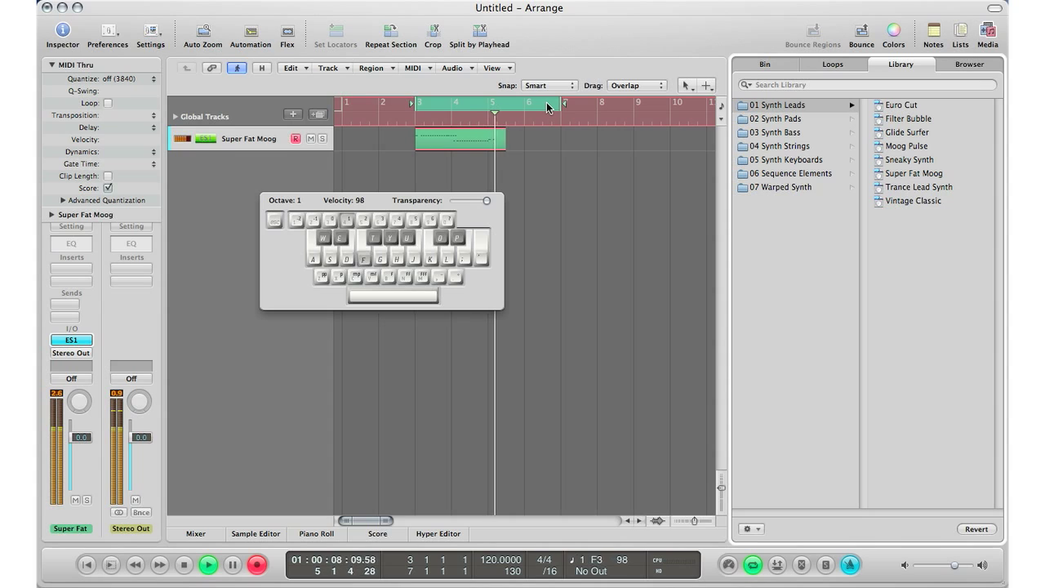
{"action": "key", "text": "d"}
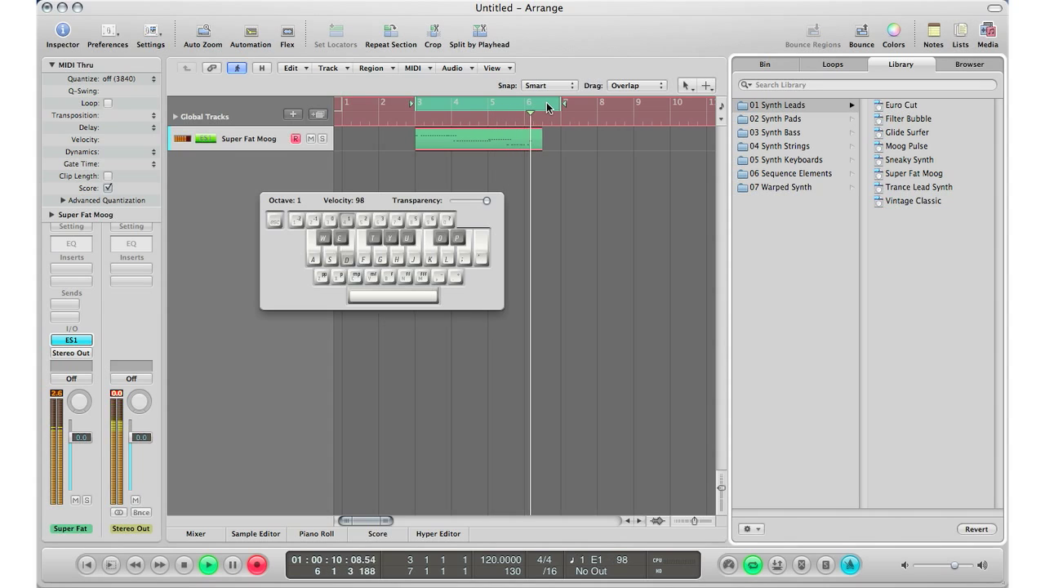
{"action": "key", "text": "space"}
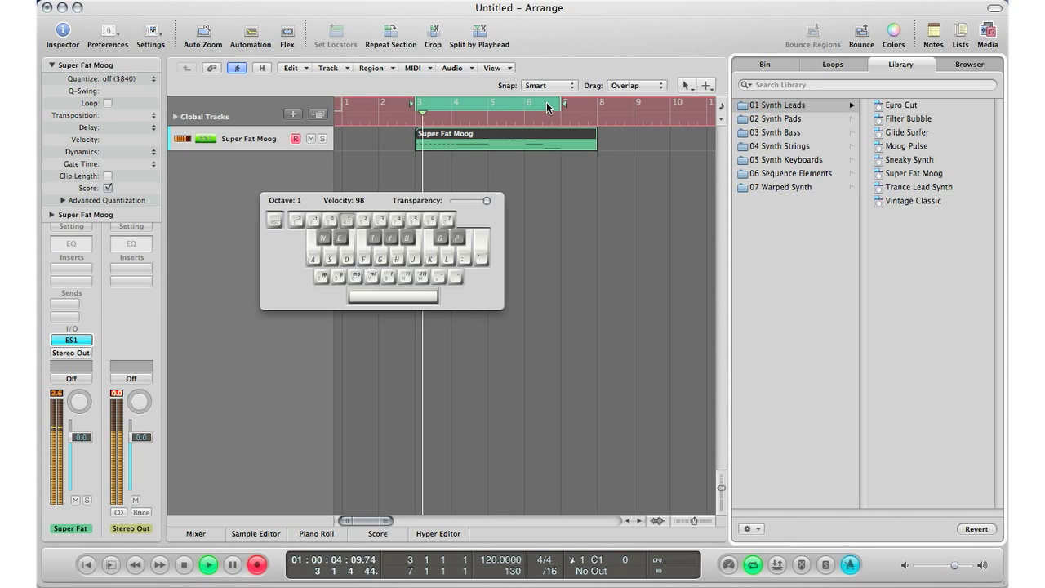
{"action": "left_click", "coordinate": [549, 132]}
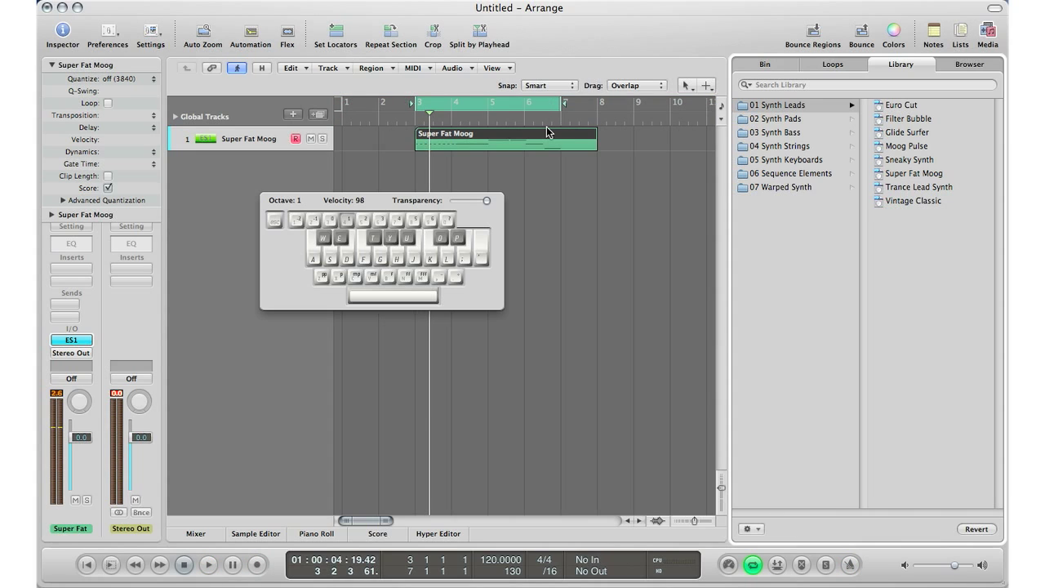
Step: Open the region in an enlarged Piano Roll, hide Musical Typing, and scroll through the notes
{"action": "double_click", "coordinate": [525, 144]}
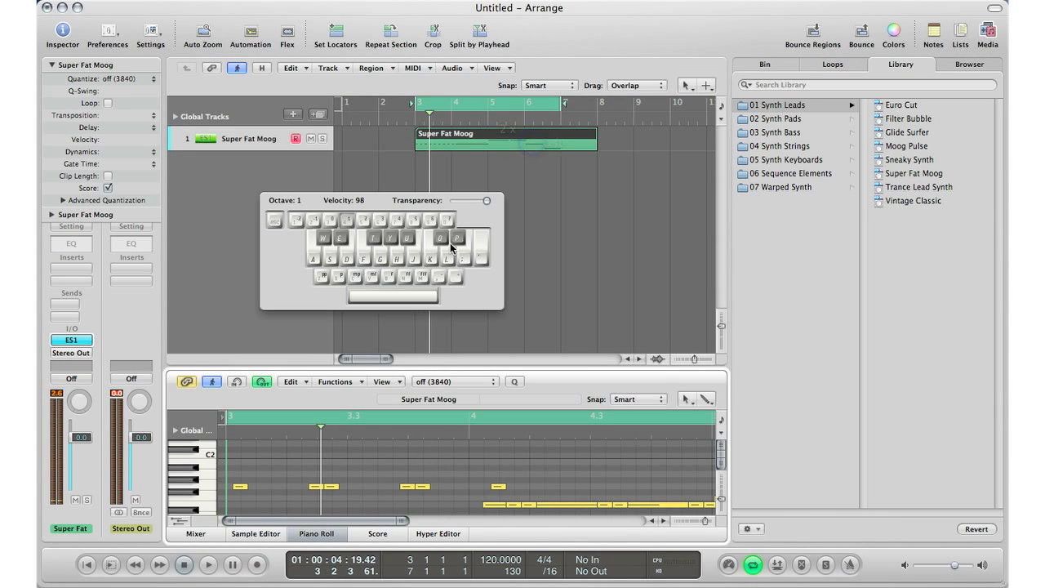
{"action": "left_click_drag", "start_coordinate": [464, 366], "coordinate": [464, 230]}
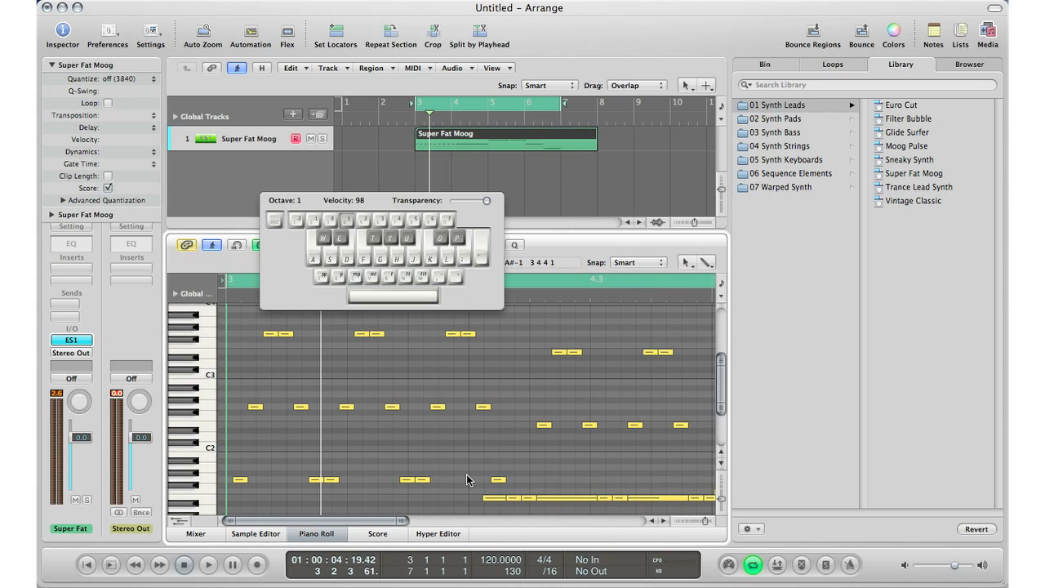
{"action": "key", "text": "Caps_Lock"}
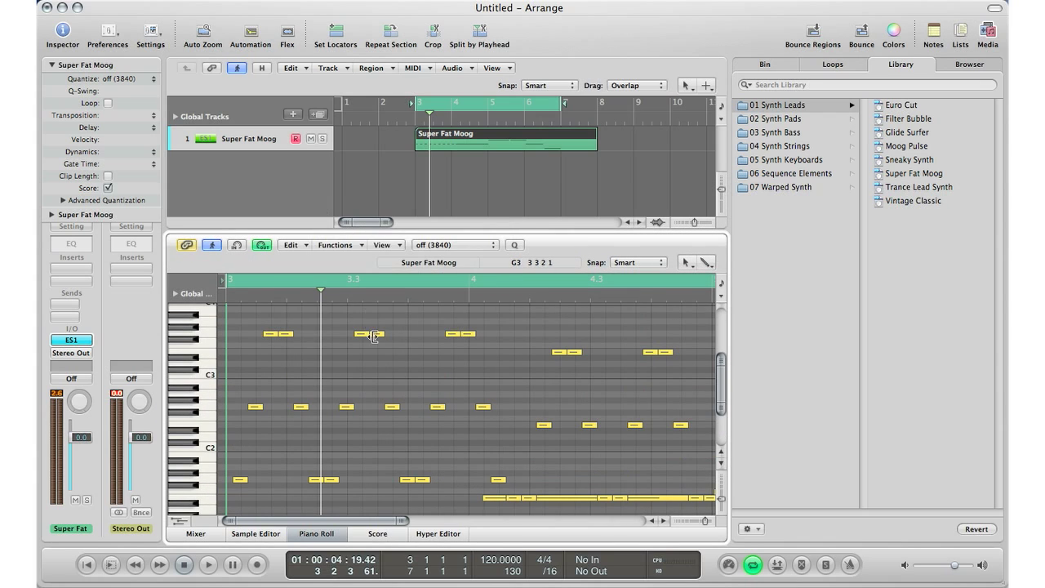
{"action": "scroll", "coordinate": [373, 336], "scroll_direction": "up", "scroll_amount": 1}
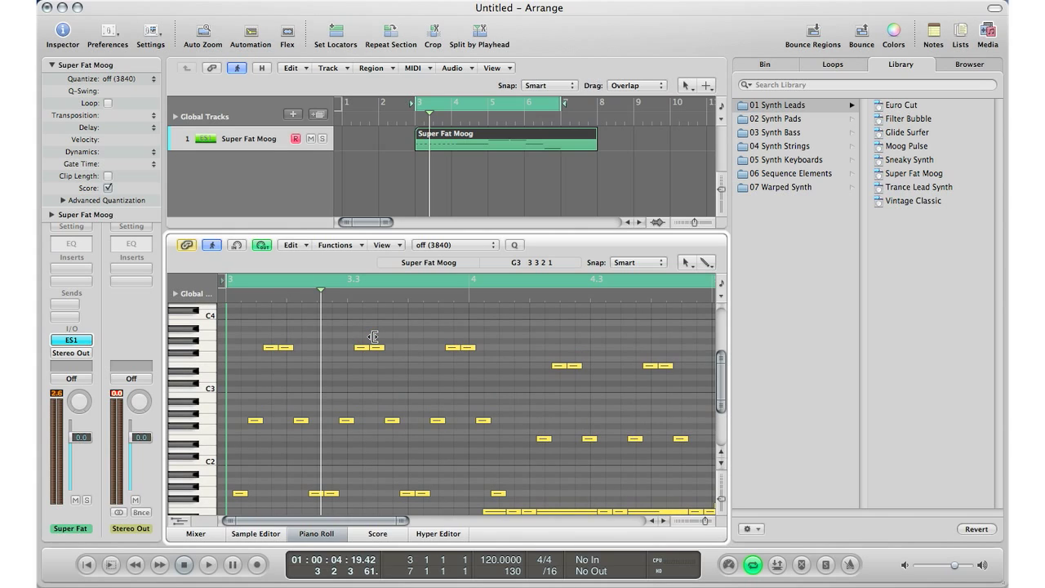
{"action": "scroll", "coordinate": [373, 336], "scroll_direction": "down", "scroll_amount": 2}
{"action": "scroll", "coordinate": [373, 337], "scroll_direction": "right", "scroll_amount": 10}
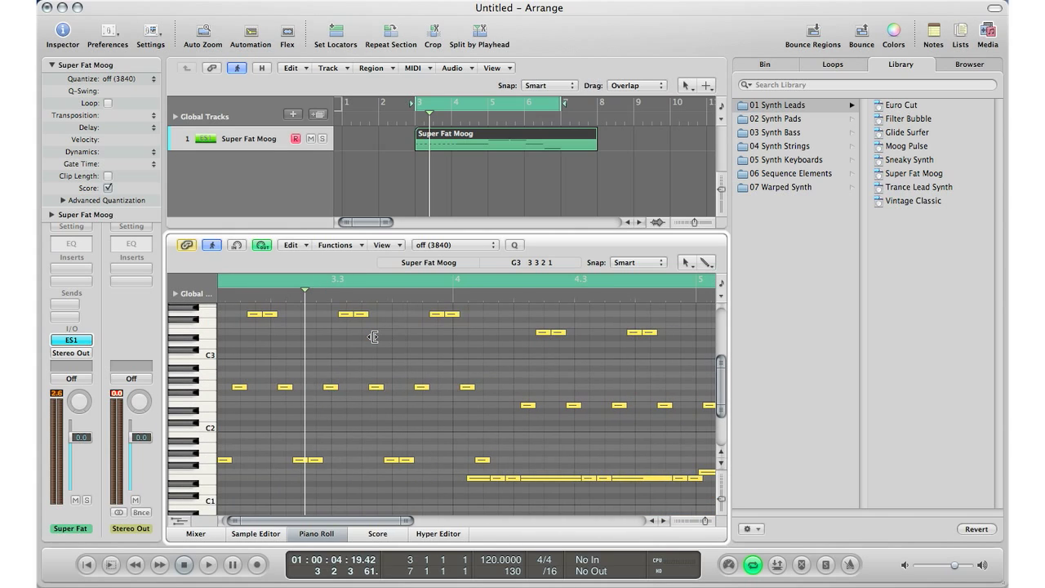
{"action": "scroll", "coordinate": [374, 336], "scroll_direction": "left", "scroll_amount": 2}
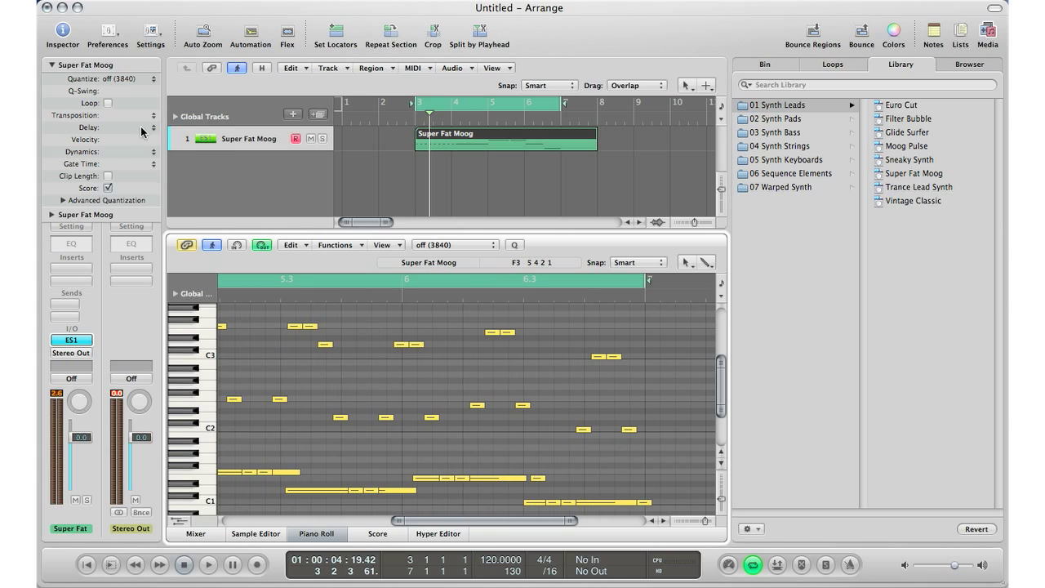
Step: Quantize the region to 1/16-Note, play it back, and reopen the Environment with Cmd+8
{"action": "left_click", "coordinate": [123, 79]}
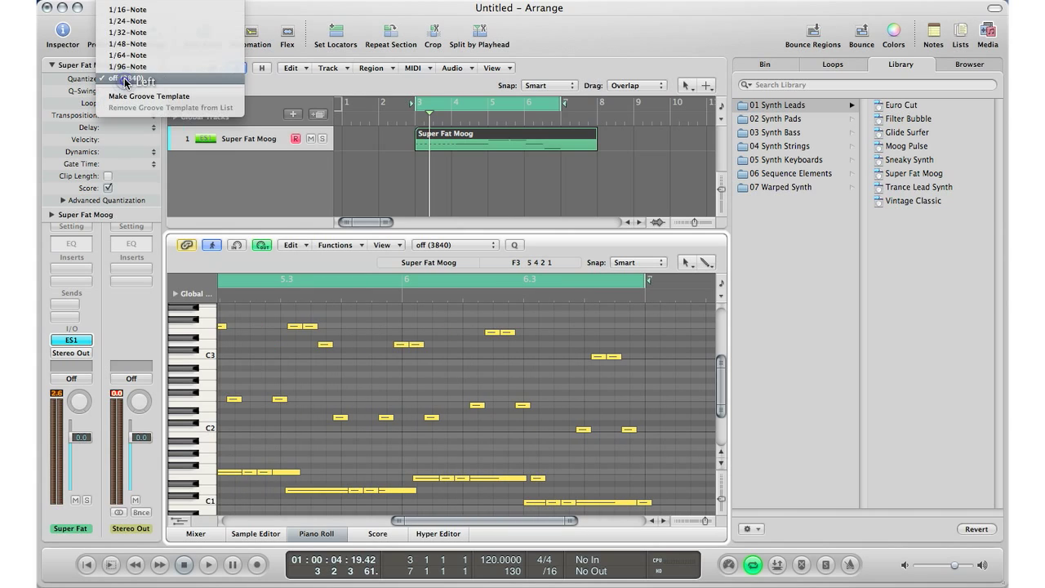
{"action": "left_click", "coordinate": [124, 9]}
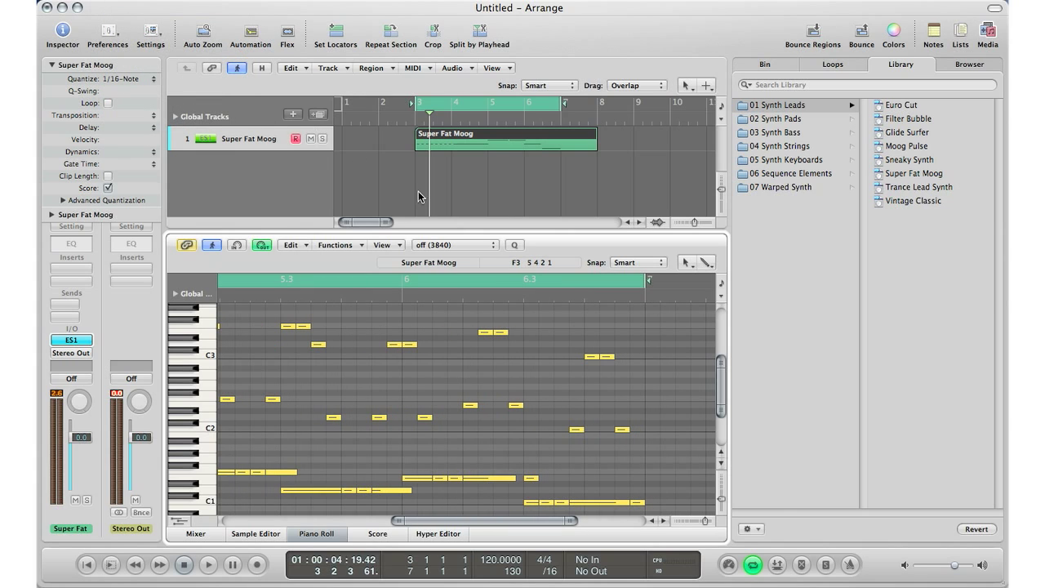
{"action": "key", "text": "space"}
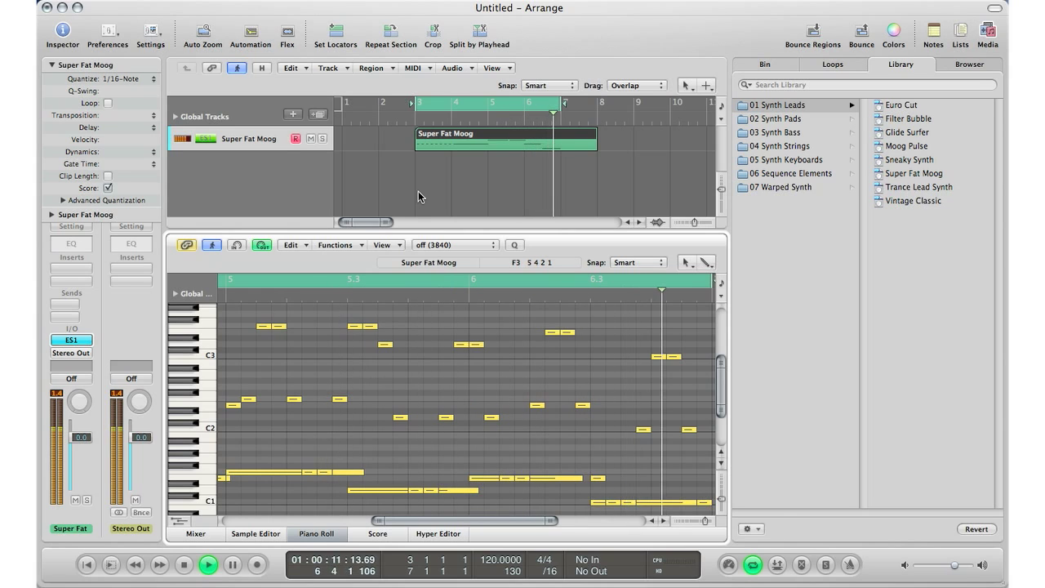
{"action": "key", "text": "space"}
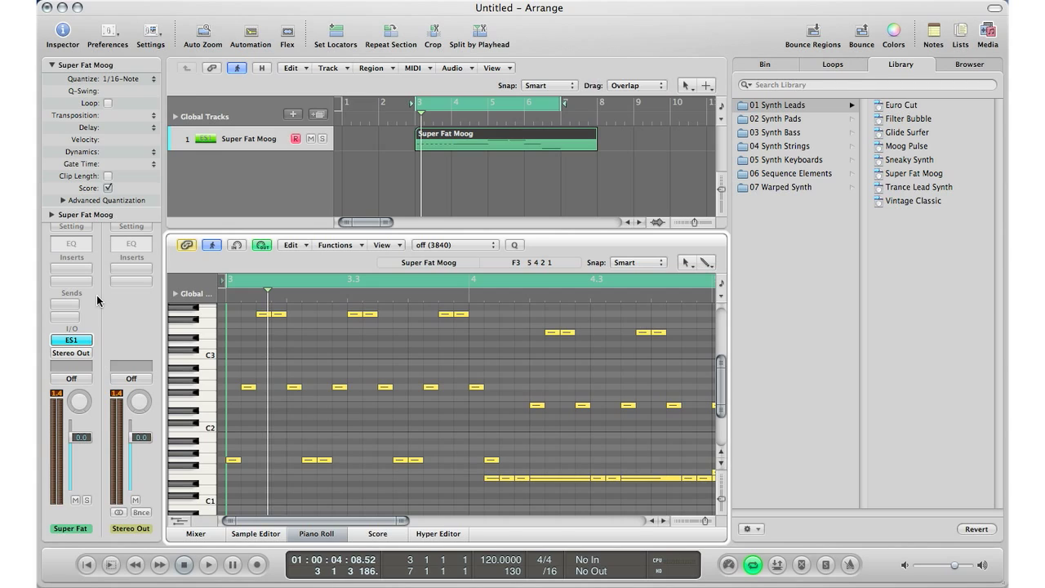
{"action": "key", "text": "super+8"}
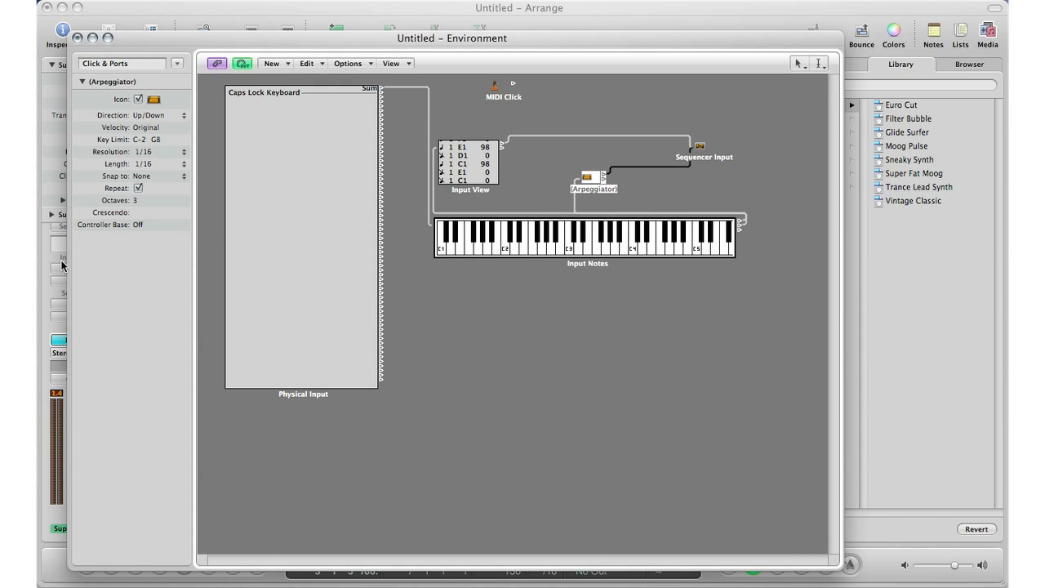
Step: Review the Environment arpeggiator, choose an arpeggio direction, and bring the Arrange window back to the front
{"action": "left_click", "coordinate": [286, 63]}
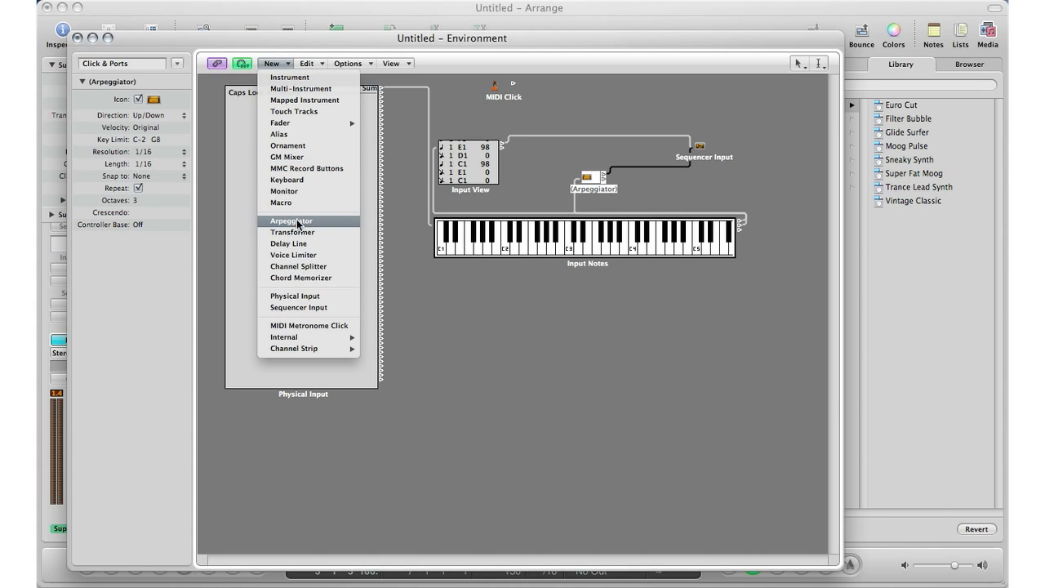
{"action": "left_click", "coordinate": [604, 384]}
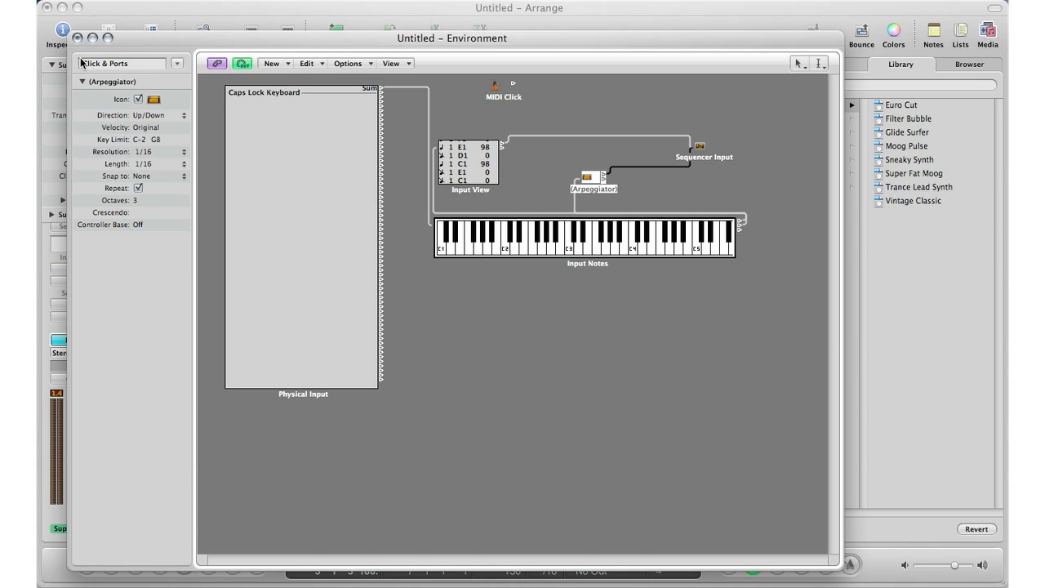
{"action": "left_click", "coordinate": [149, 115]}
{"action": "left_click", "coordinate": [150, 148]}
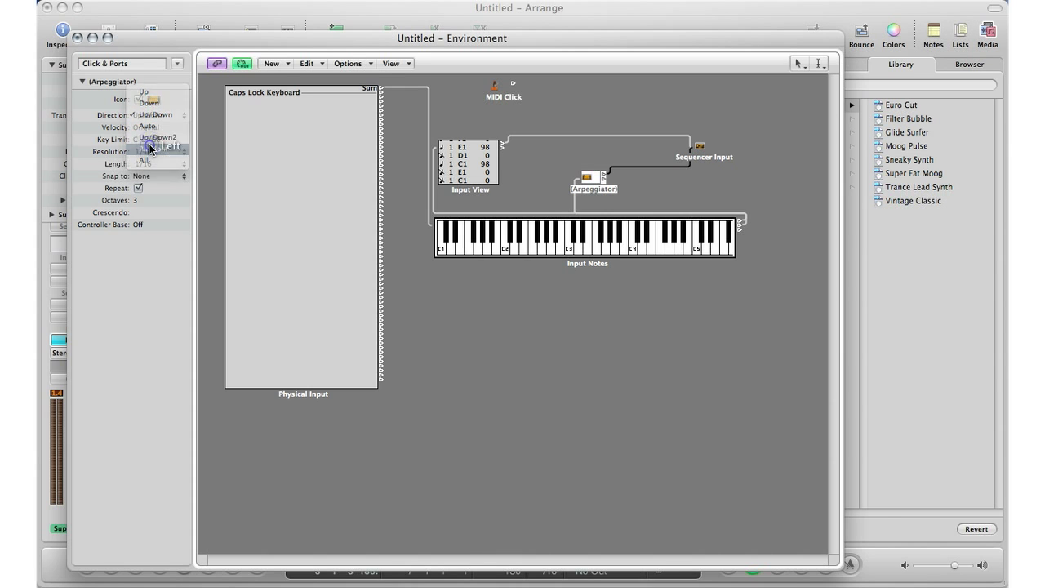
{"action": "left_click", "coordinate": [216, 9]}
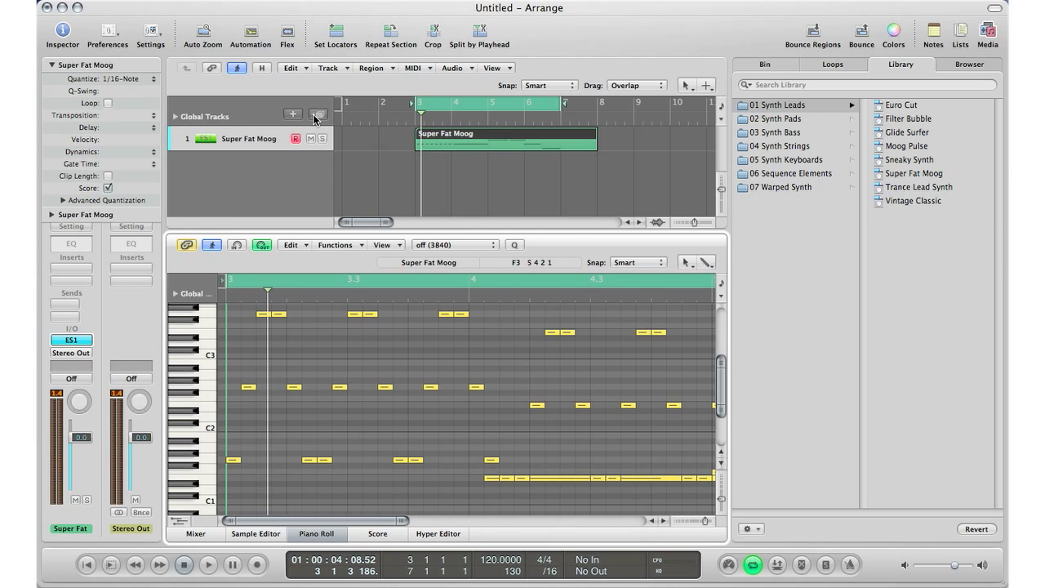
Step: Add Inst 2 below Super Fat Moog with identical ES1 settings, then shift the typing octave up and down
{"action": "left_click", "coordinate": [315, 116]}
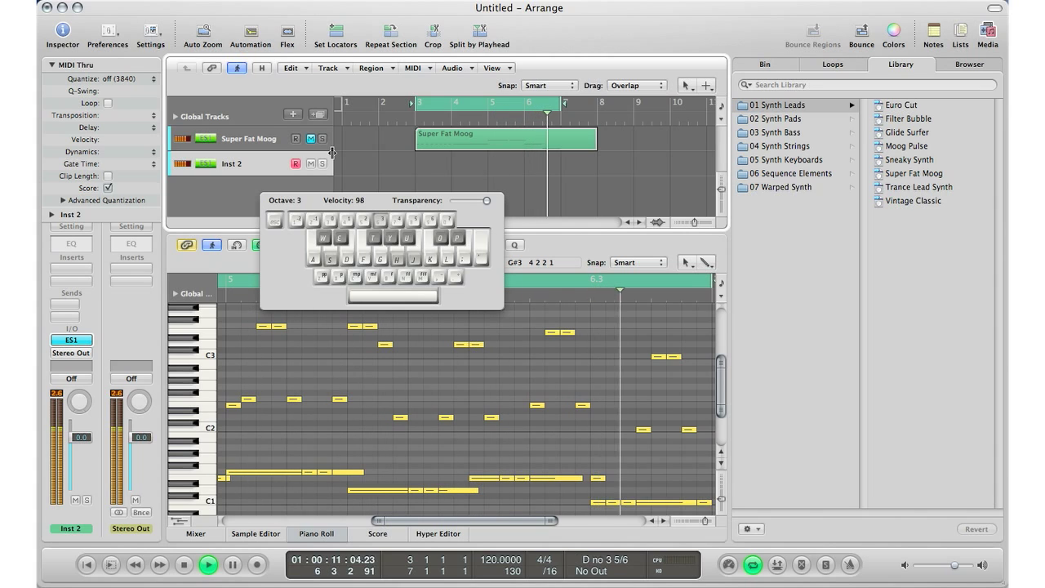
{"action": "key", "text": "x"}
{"action": "key", "text": "z"}
{"action": "key", "text": "z"}
{"action": "key", "text": "z"}
{"action": "key", "text": "z"}
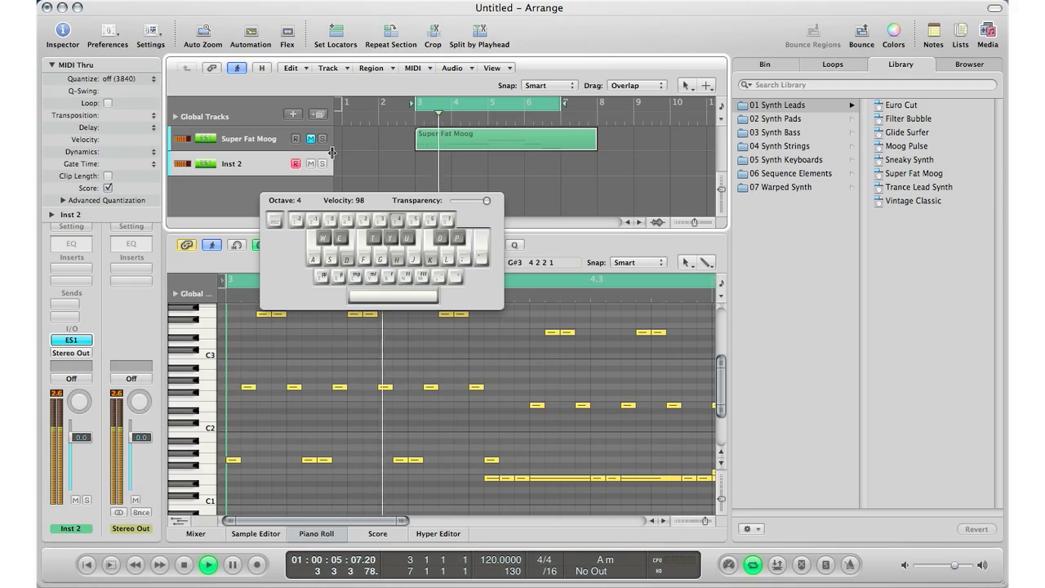